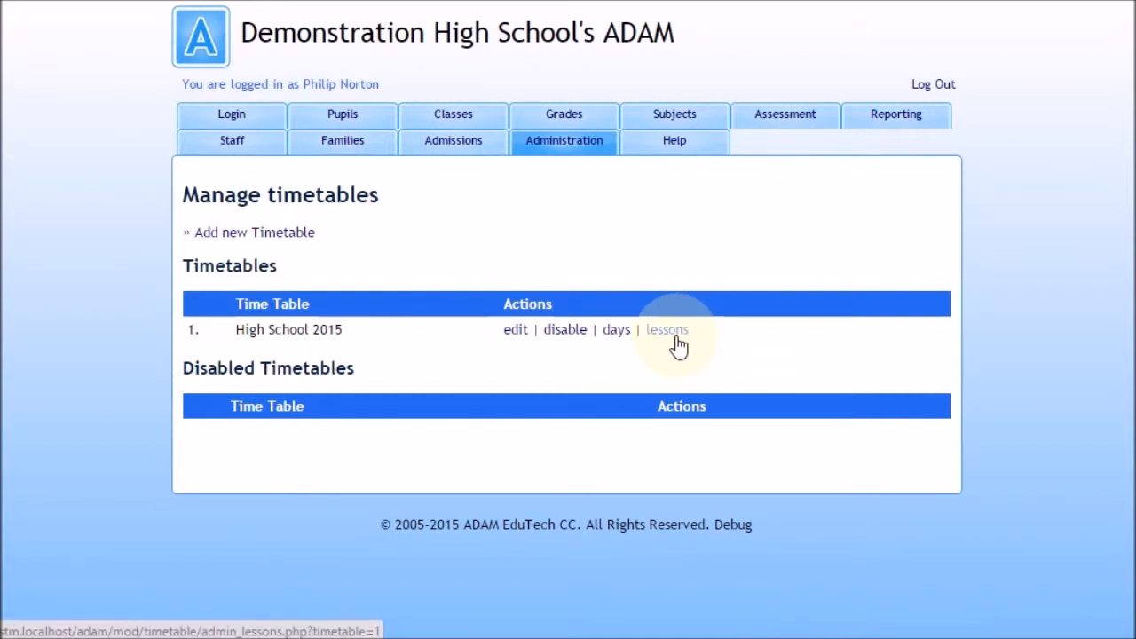
Open the High School 2015 timetable's lessons for editing Grade 12 and browse the grade's class list.
{"action": "left_click", "coordinate": [676, 342]}
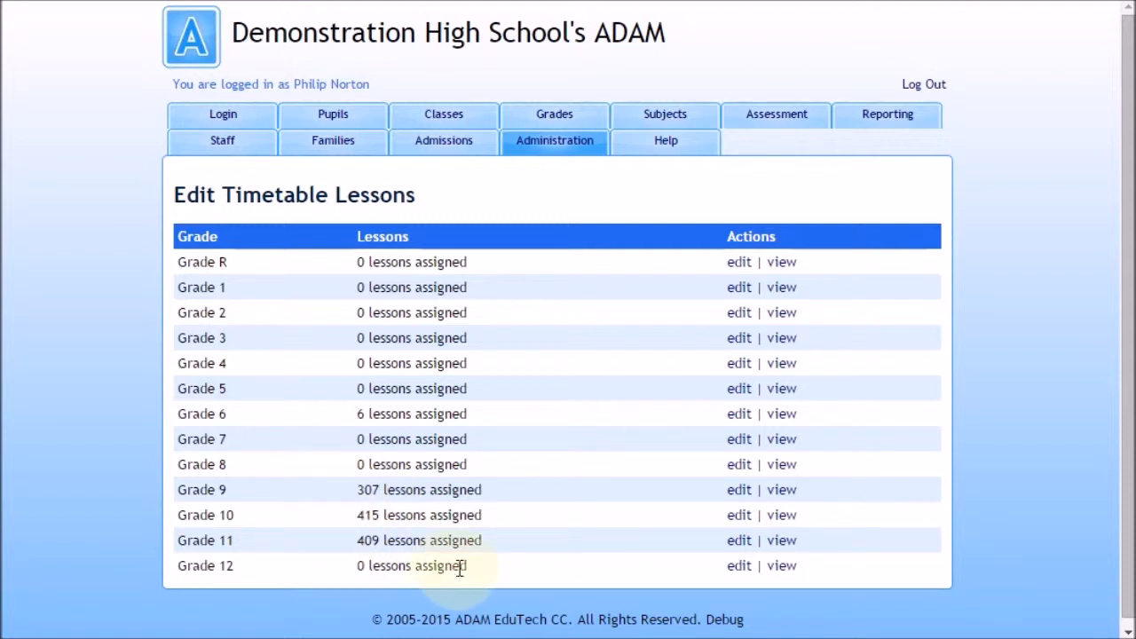
{"action": "left_click", "coordinate": [740, 566]}
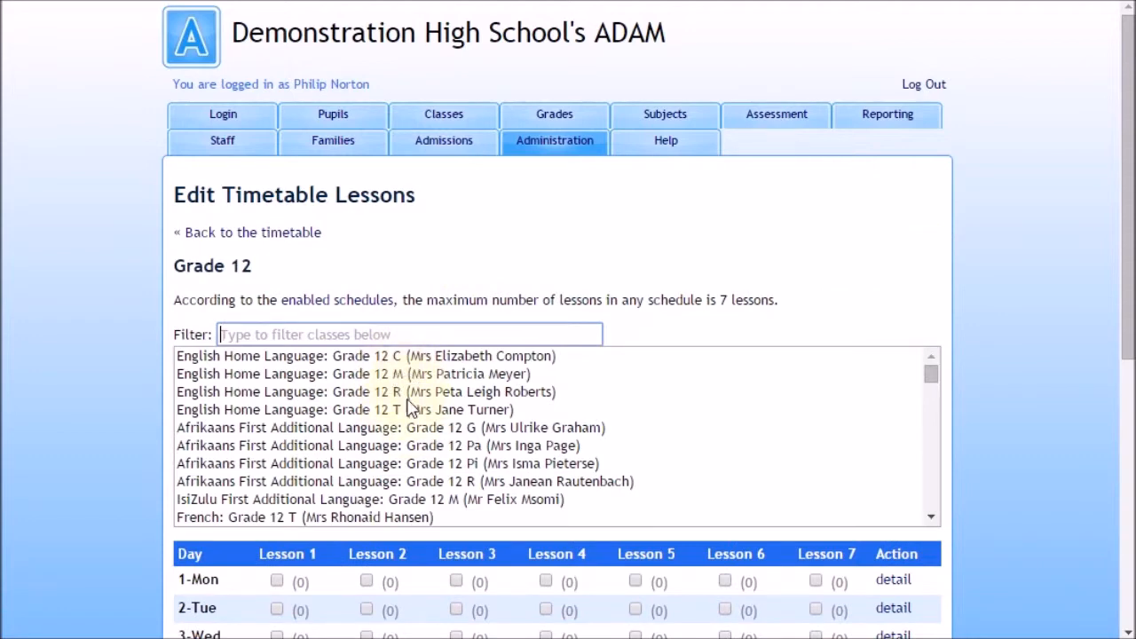
{"action": "left_click", "coordinate": [931, 376]}
{"action": "left_click_drag", "start_coordinate": [935, 383], "coordinate": [909, 412]}
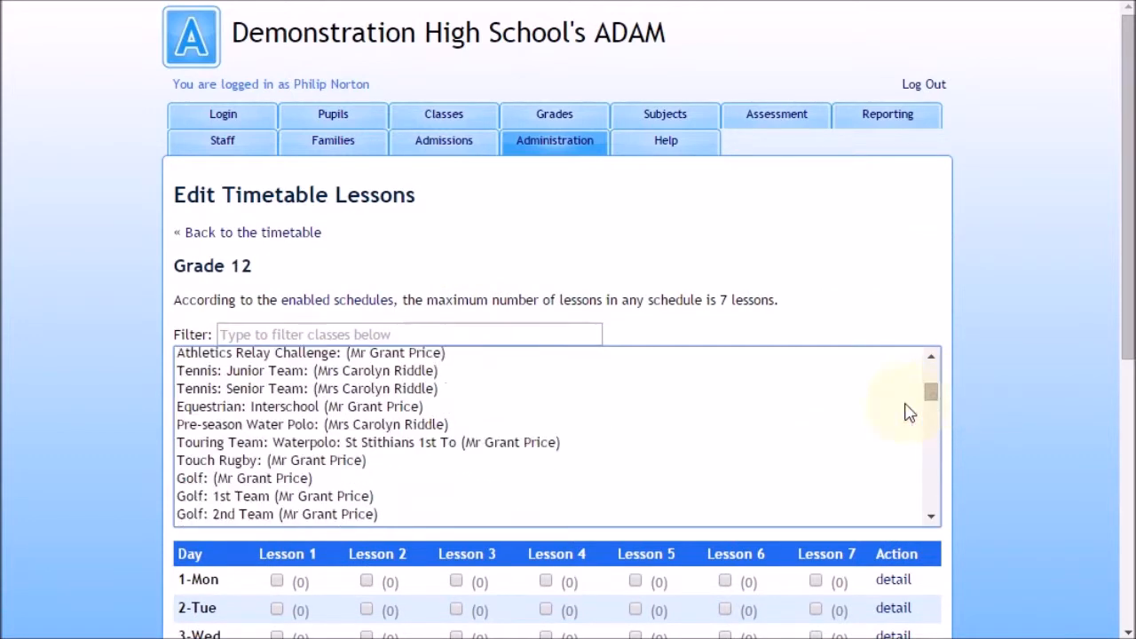
{"action": "scroll", "coordinate": [347, 423], "scroll_direction": "up", "scroll_amount": 2}
{"action": "scroll", "coordinate": [346, 423], "scroll_direction": "down", "scroll_amount": 1}
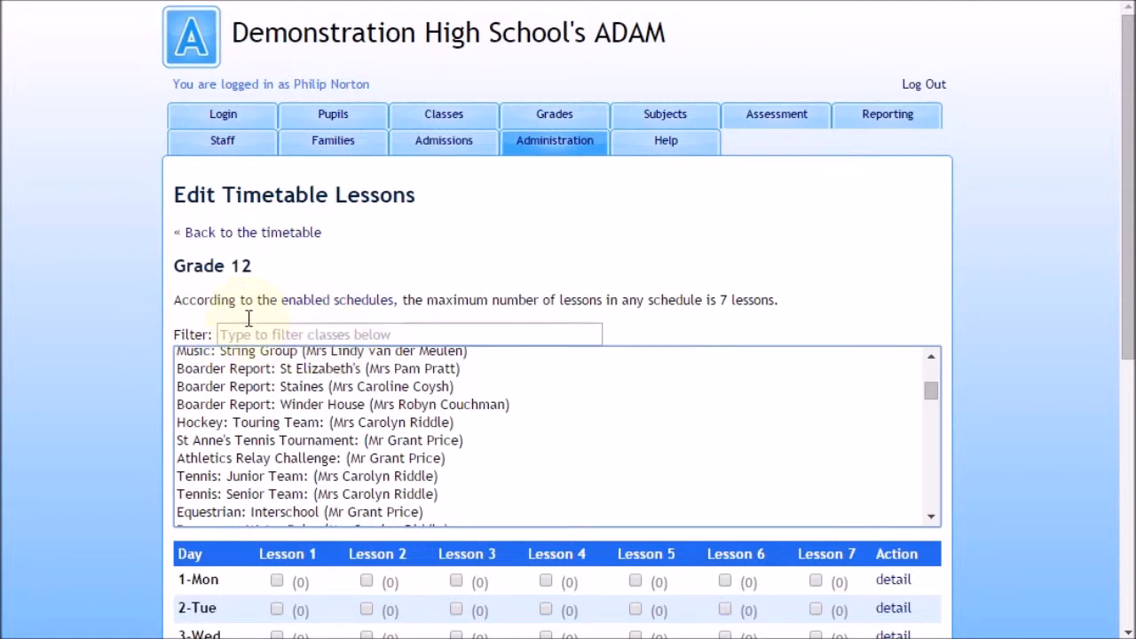
Filter the class list by "afrik" and by a teacher's surname, and clear the filter again.
{"action": "left_click", "coordinate": [348, 335]}
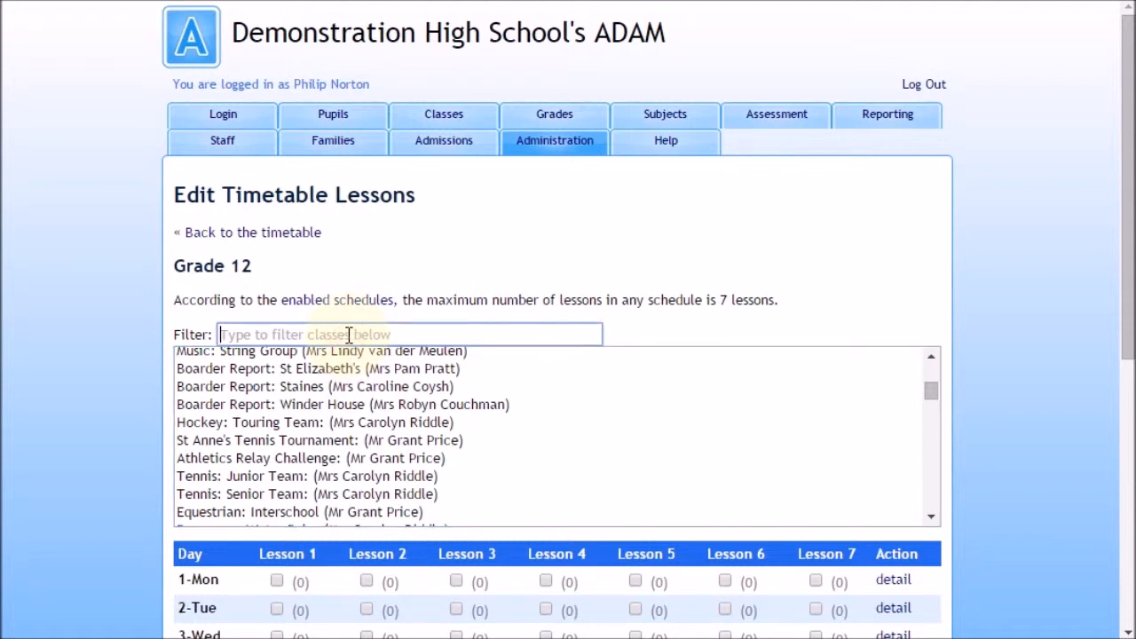
{"action": "type", "text": "afrik"}
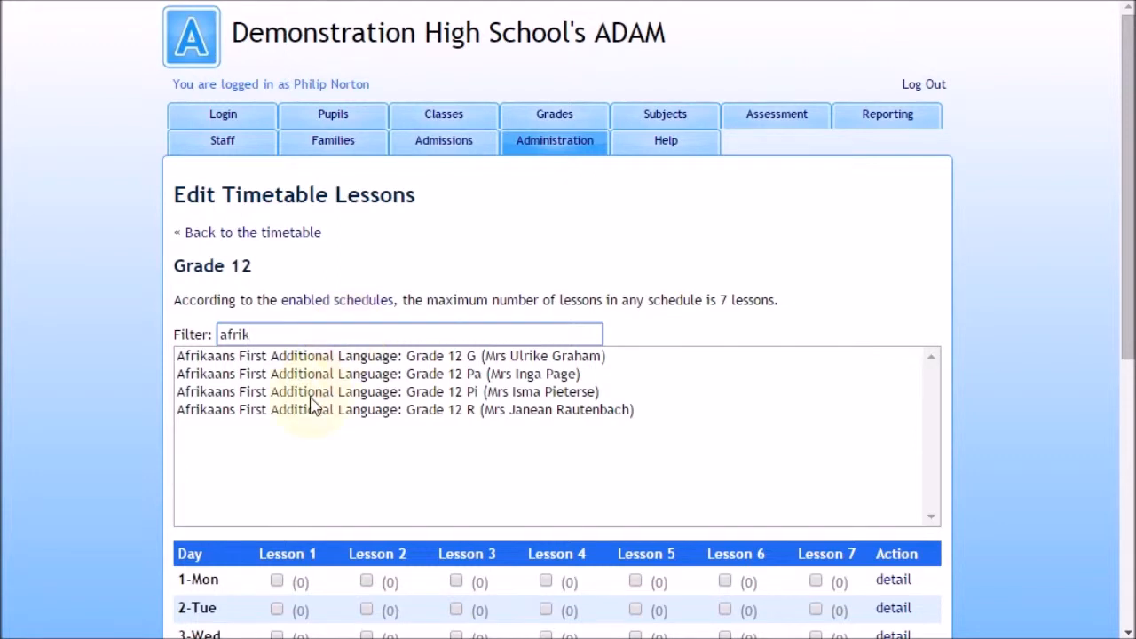
{"action": "left_click_drag", "start_coordinate": [266, 333], "coordinate": [189, 329]}
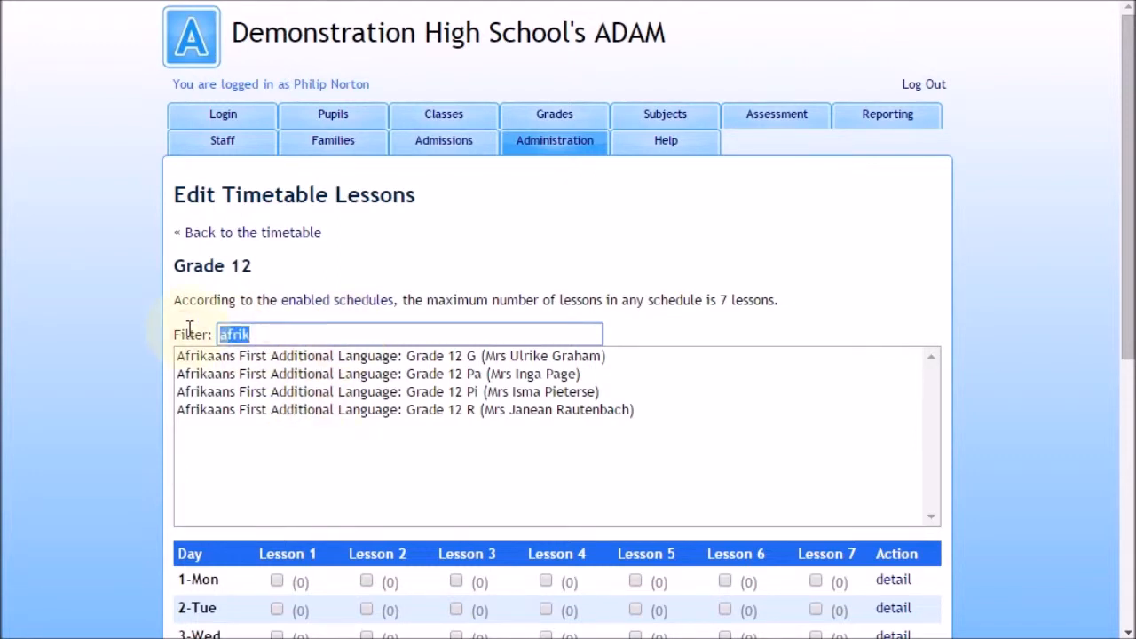
{"action": "type", "text": "norton"}
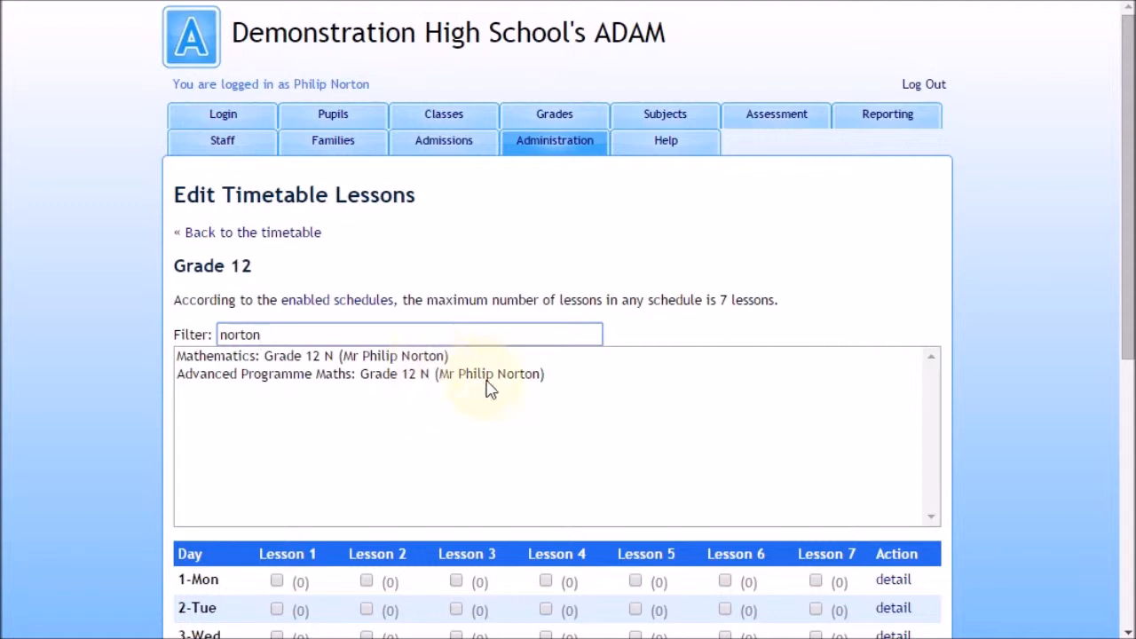
{"action": "left_click_drag", "start_coordinate": [308, 333], "coordinate": [216, 333]}
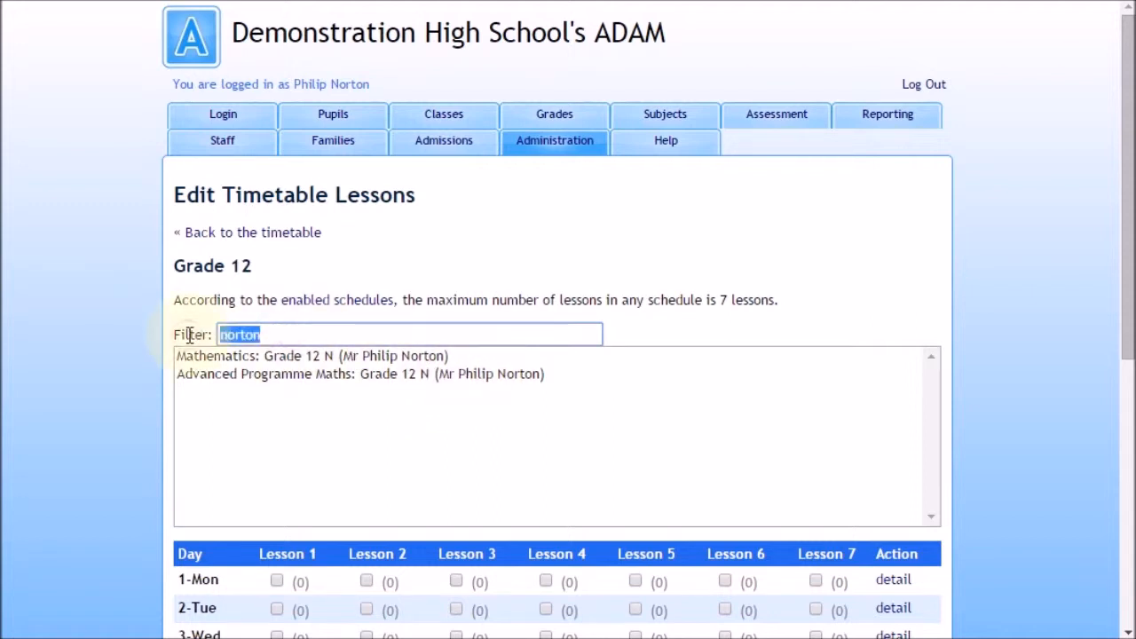
{"action": "key", "text": "BackSpace"}
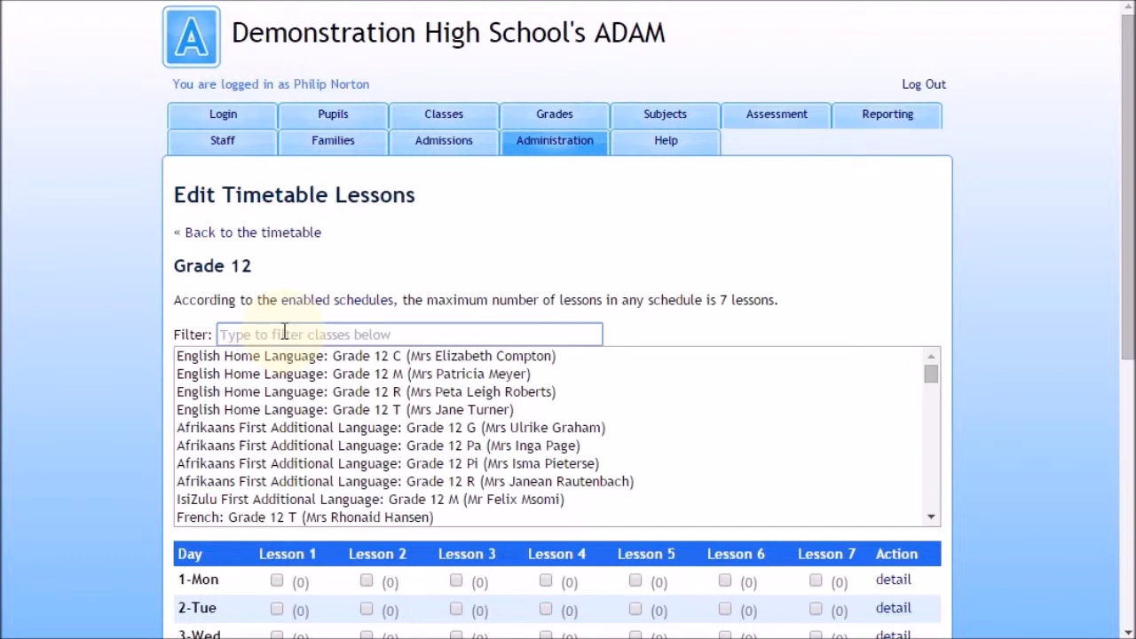
Filter the class list by "l6" and select the Accounting: Grade 12 L6 class.
{"action": "type", "text": "l6"}
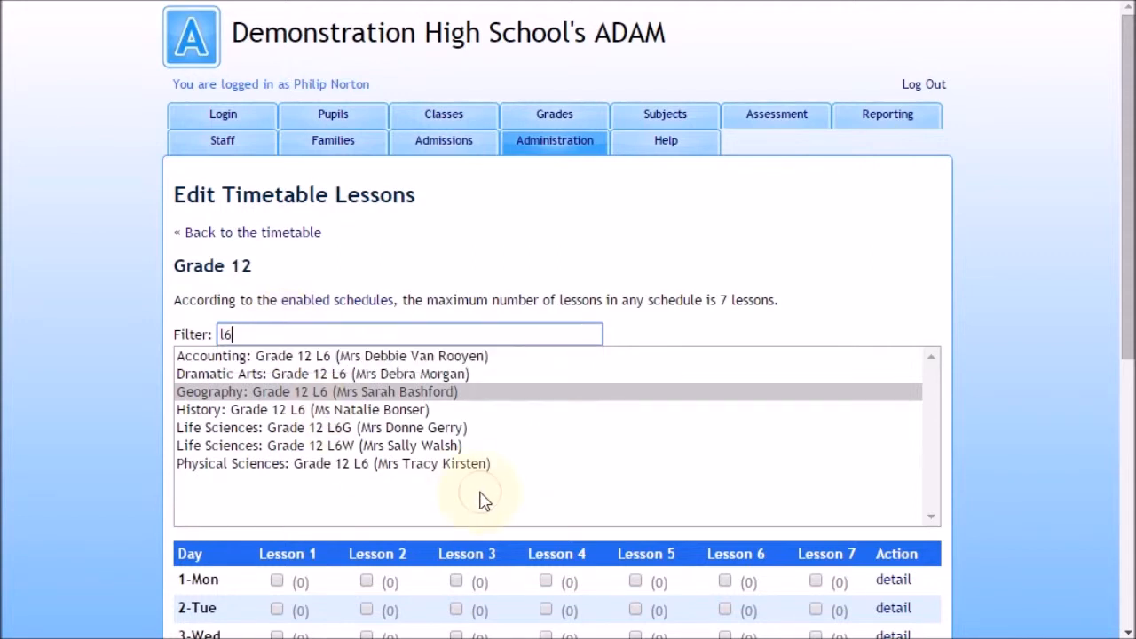
{"action": "left_click", "coordinate": [479, 500]}
{"action": "left_click", "coordinate": [373, 356]}
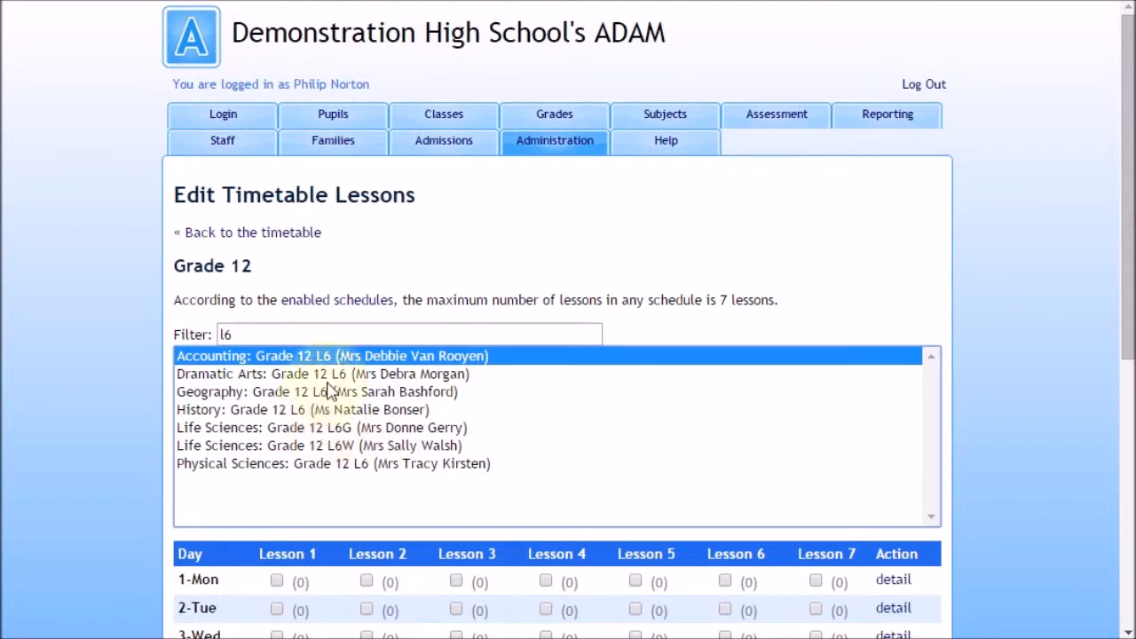
Filter the class list by "addi" and select all four Afrikaans and the IsiZulu First Additional Language classes.
{"action": "left_click_drag", "start_coordinate": [241, 333], "coordinate": [170, 342]}
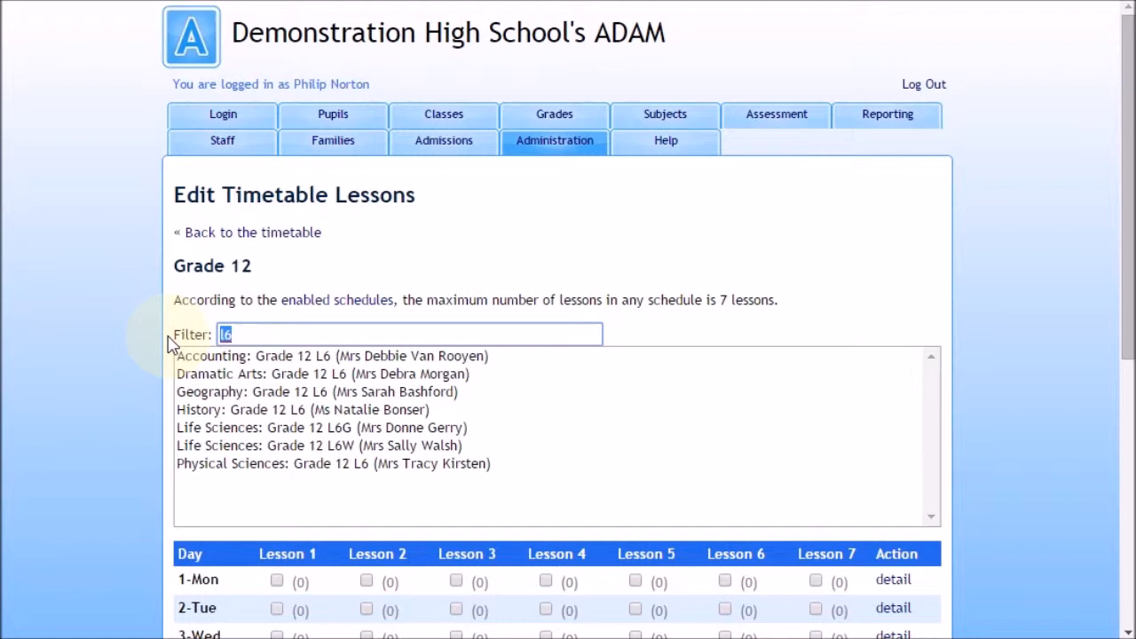
{"action": "type", "text": "addi"}
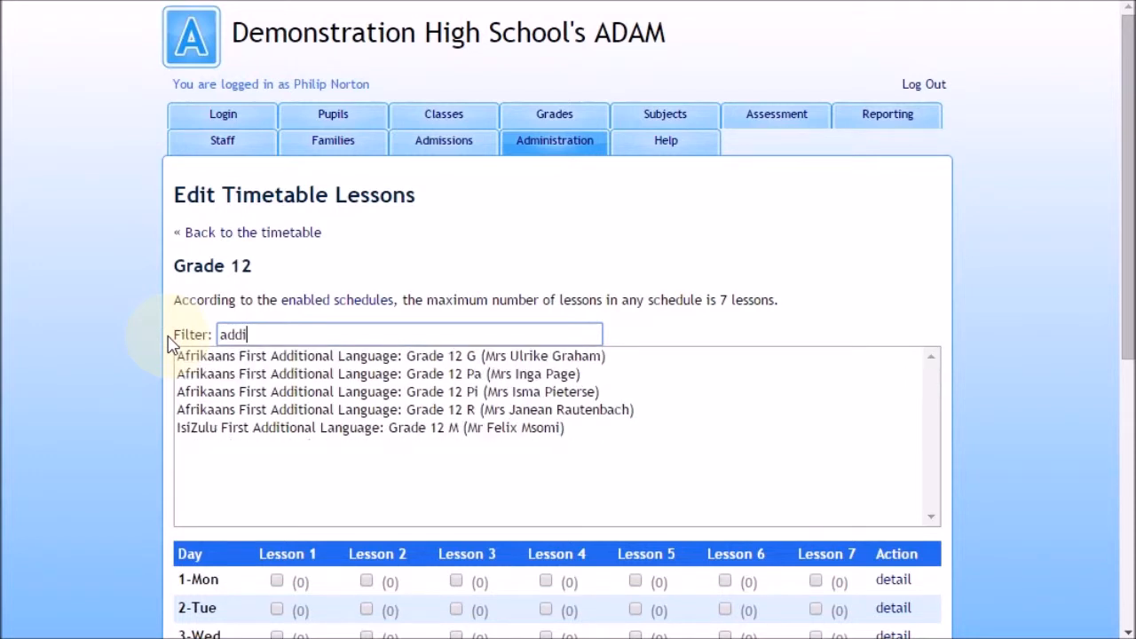
{"action": "left_click", "coordinate": [253, 356]}
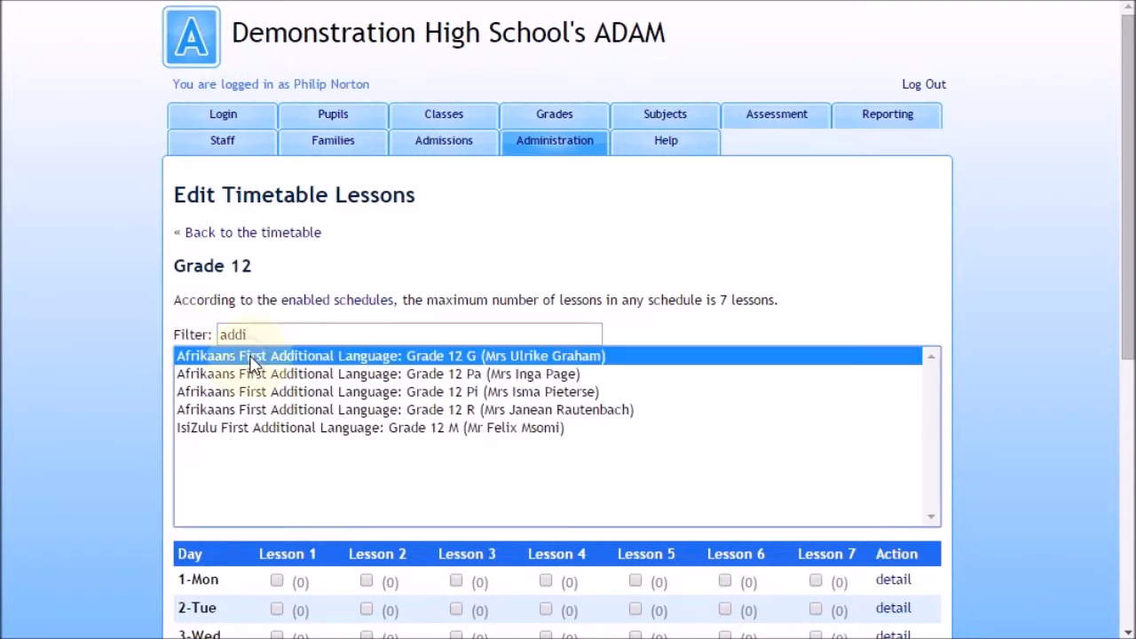
{"action": "left_click", "coordinate": [263, 430], "text": "shift"}
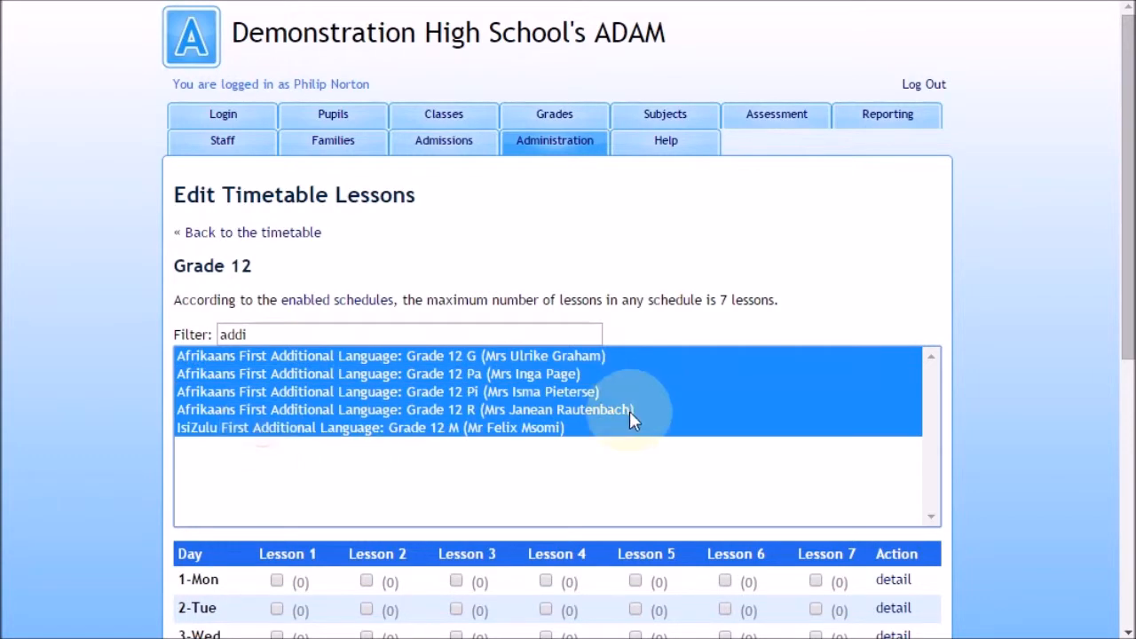
Assign the selected classes to Lesson 1 on 1-Mon, 2-Tue and 4-Thu, Lesson 5 on 3-Wed, and Lesson 7 on 5-Fri.
{"action": "scroll", "coordinate": [986, 355], "scroll_direction": "down", "scroll_amount": 3}
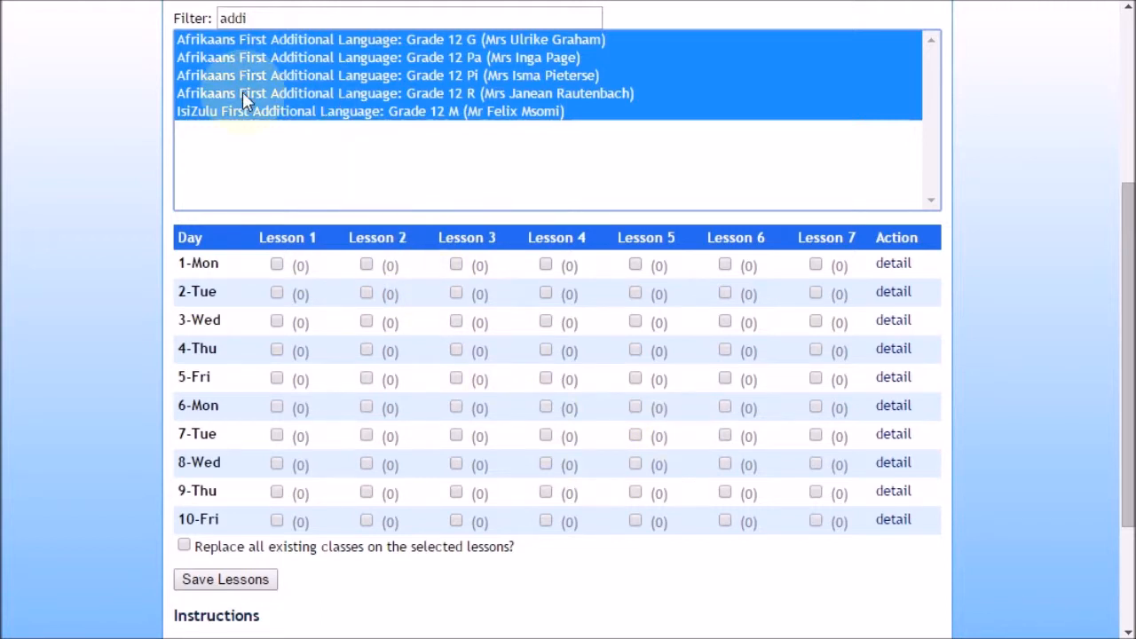
{"action": "left_click", "coordinate": [277, 264]}
{"action": "left_click", "coordinate": [276, 292]}
{"action": "left_click", "coordinate": [635, 320]}
{"action": "left_click", "coordinate": [277, 349]}
{"action": "left_click", "coordinate": [815, 377]}
Mark Lessons 4 and 5 on 6-Mon, Lesson 5 on 7-Tue, Lesson 7 on 8-Wed and Lesson 2 on 10-Fri, and save the lessons.
{"action": "left_click", "coordinate": [546, 405]}
{"action": "left_click", "coordinate": [636, 406]}
{"action": "left_click", "coordinate": [635, 434]}
{"action": "left_click", "coordinate": [815, 462]}
{"action": "left_click", "coordinate": [367, 521]}
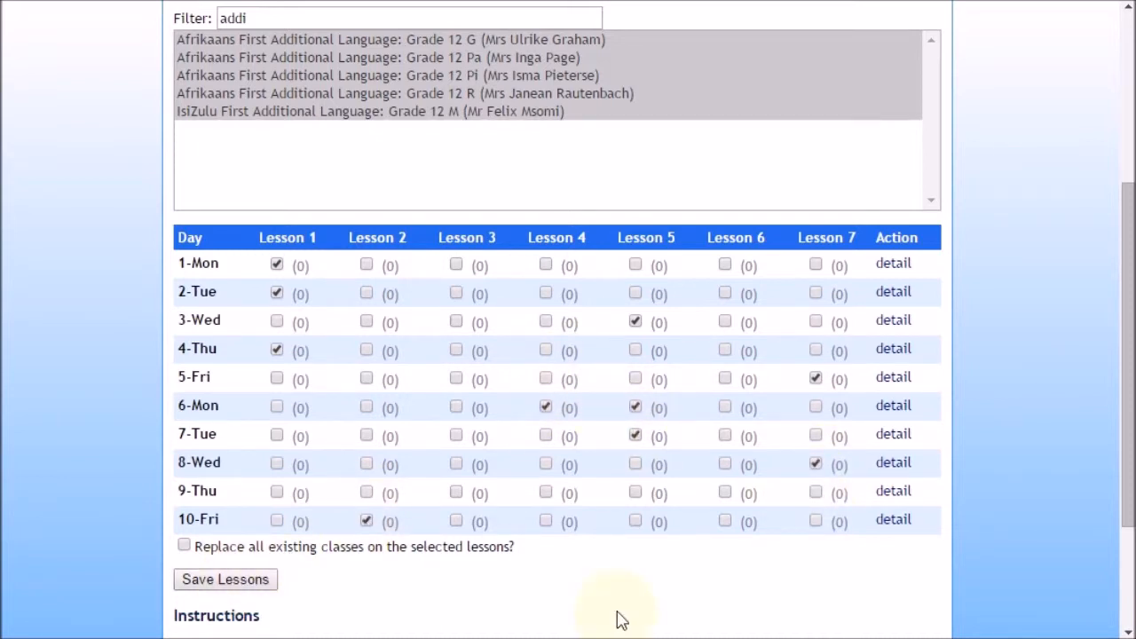
{"action": "left_click", "coordinate": [253, 581]}
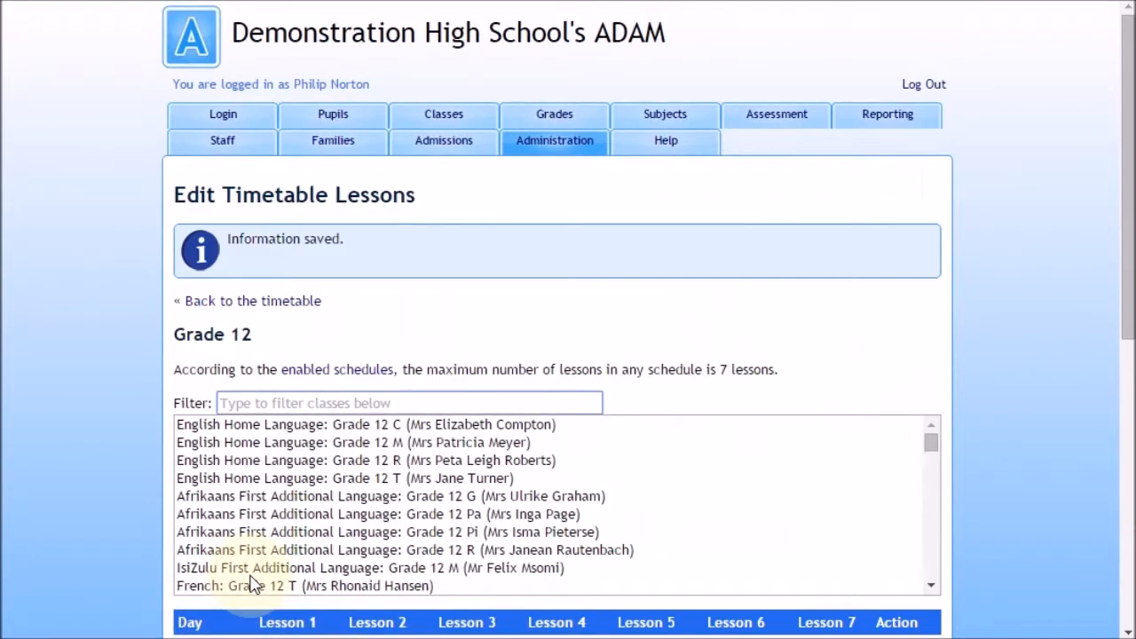
Load the class combination of 1-Mon Lesson 1, add French: Grade 12 T to the selected classes and save the lessons.
{"action": "scroll", "coordinate": [150, 522], "scroll_direction": "down", "scroll_amount": 2}
{"action": "scroll", "coordinate": [150, 522], "scroll_direction": "down", "scroll_amount": 3}
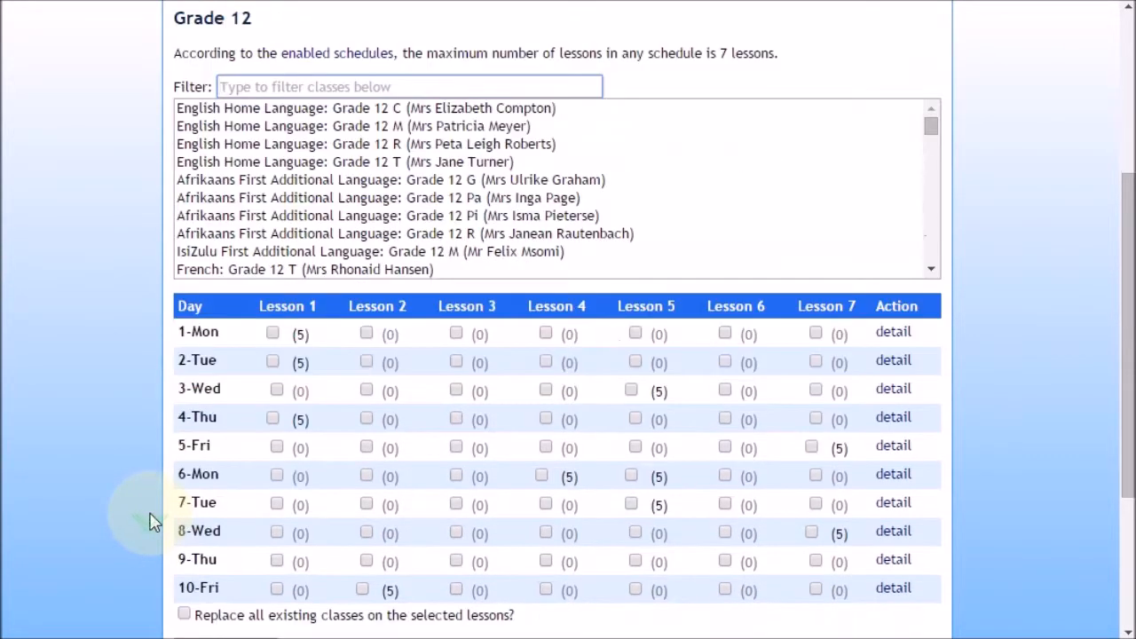
{"action": "scroll", "coordinate": [150, 522], "scroll_direction": "down", "scroll_amount": 2}
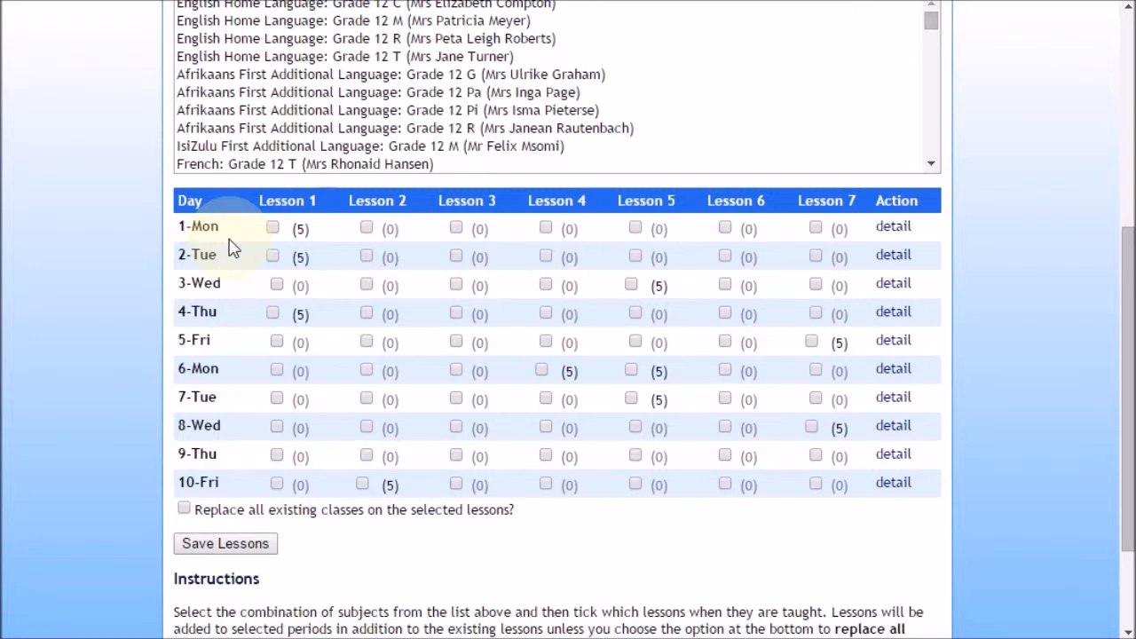
{"action": "left_click", "coordinate": [301, 234]}
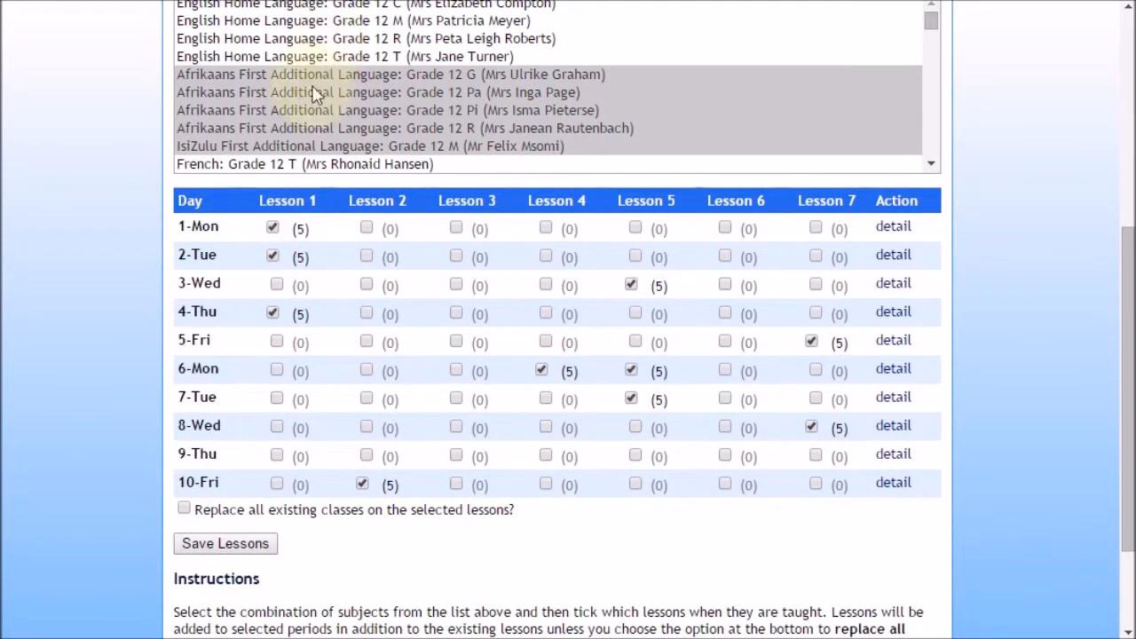
{"action": "scroll", "coordinate": [301, 160], "scroll_direction": "down", "scroll_amount": 2}
{"action": "scroll", "coordinate": [301, 159], "scroll_direction": "up", "scroll_amount": 2}
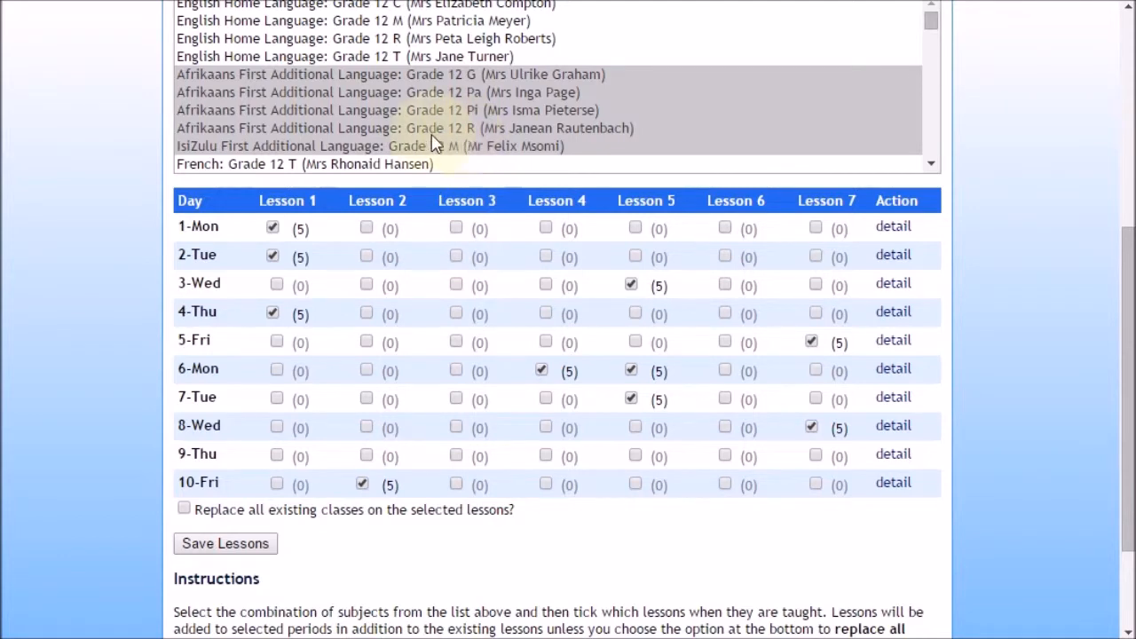
{"action": "scroll", "coordinate": [443, 142], "scroll_direction": "down", "scroll_amount": 2}
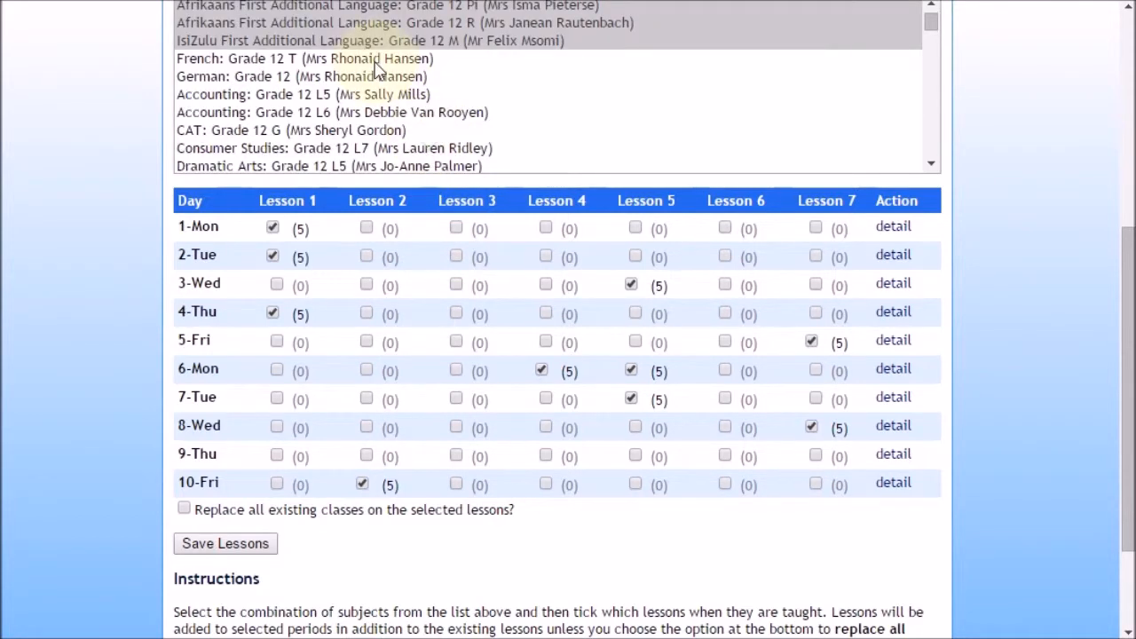
{"action": "left_click", "coordinate": [265, 65], "text": "ctrl"}
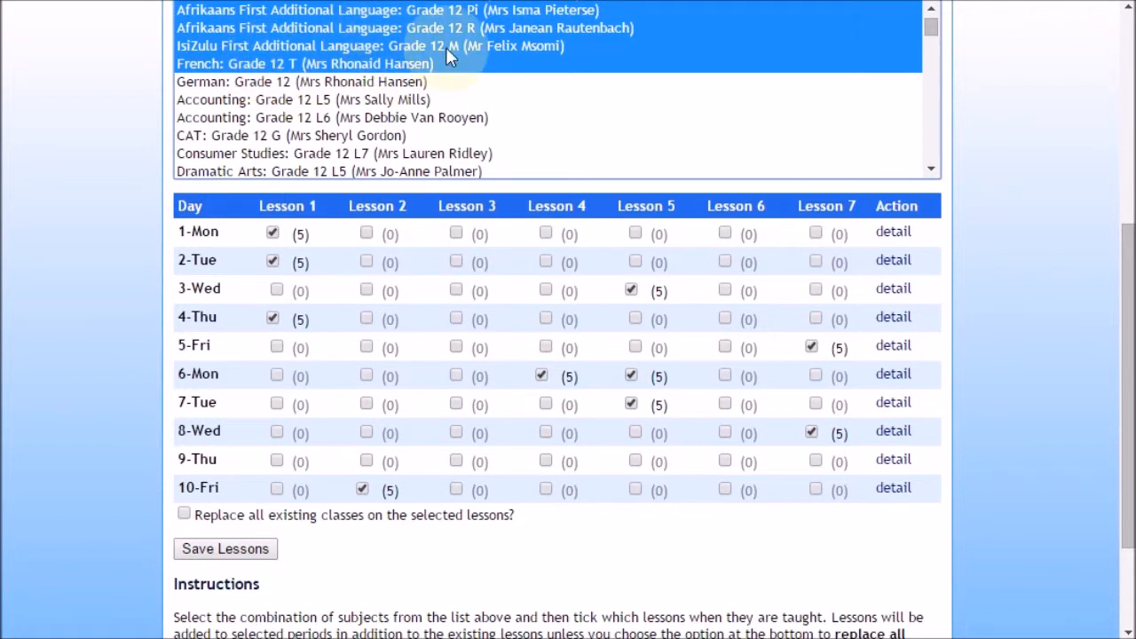
{"action": "left_click", "coordinate": [200, 556]}
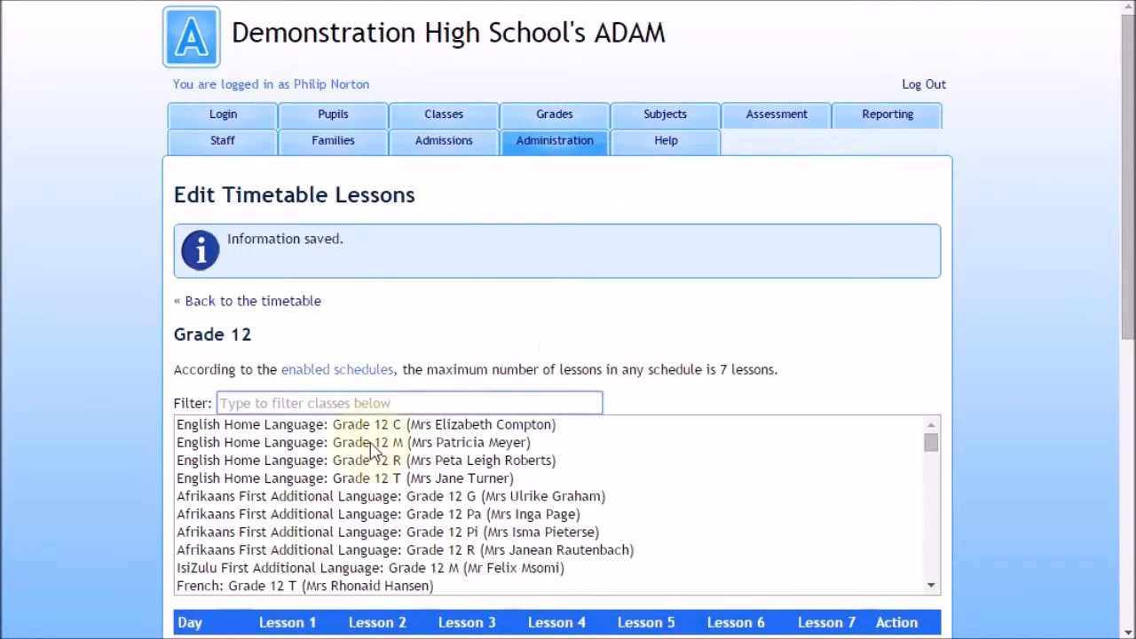
Reload the 1-Mon Lesson 1 combination, exclude French: Grade 12 T, and save with all existing classes on the selected lessons replaced.
{"action": "scroll", "coordinate": [1008, 468], "scroll_direction": "down", "scroll_amount": 5}
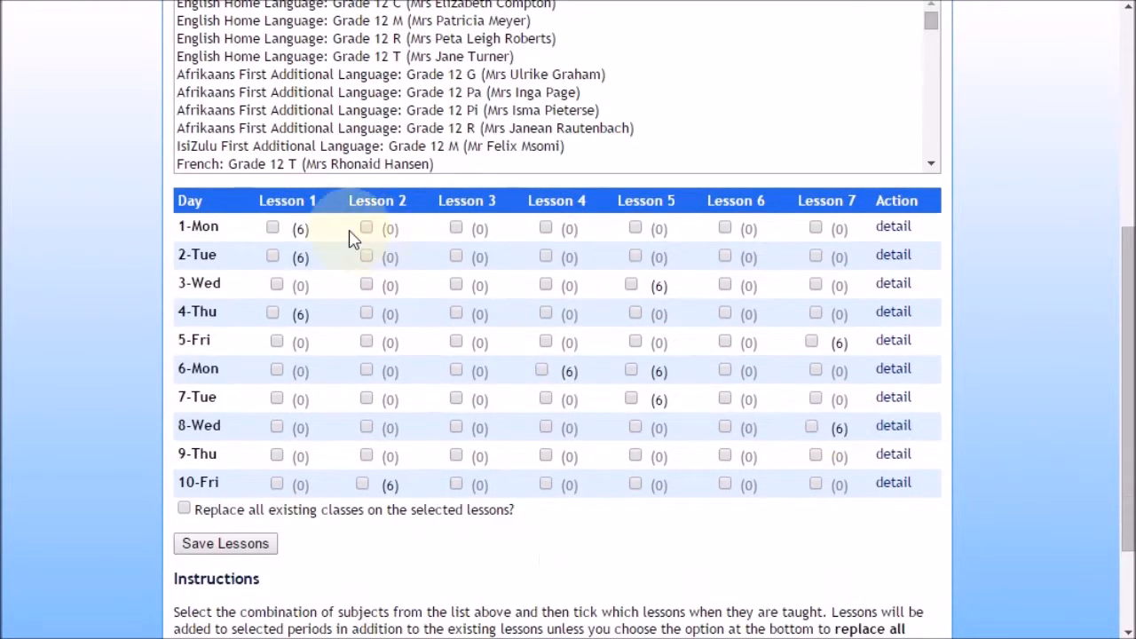
{"action": "left_click", "coordinate": [303, 236]}
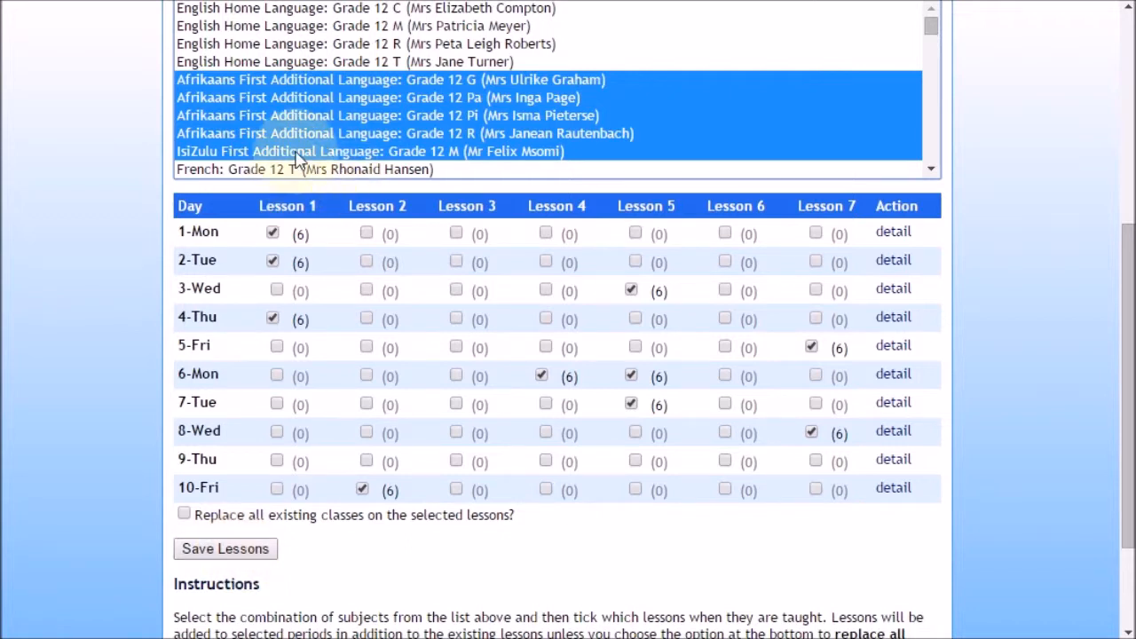
{"action": "left_click", "coordinate": [181, 517]}
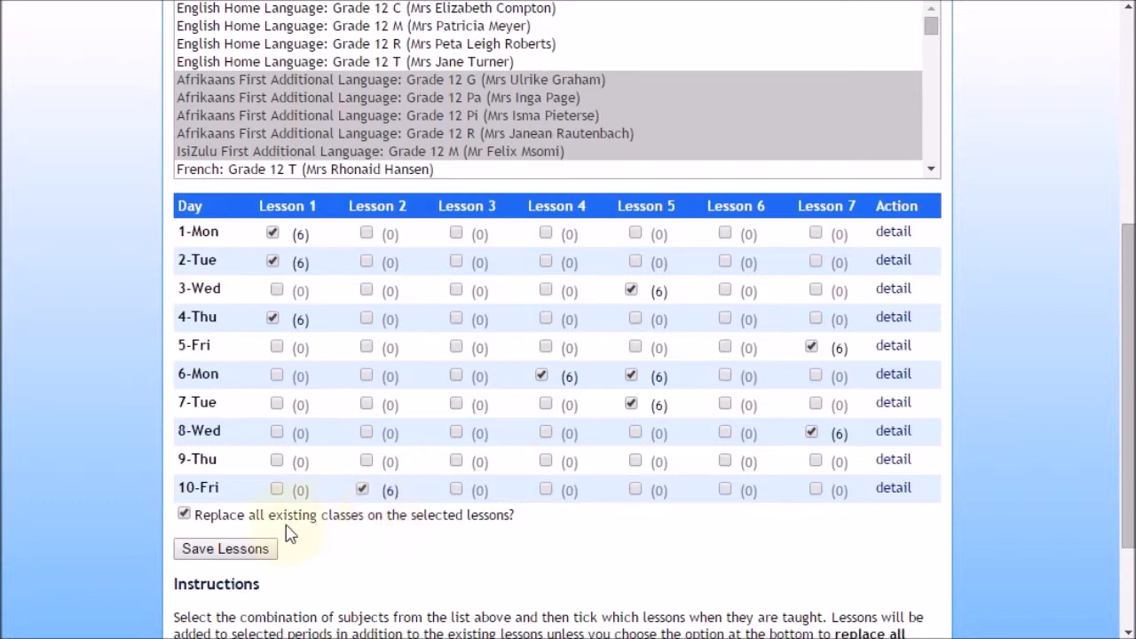
{"action": "left_click", "coordinate": [253, 554]}
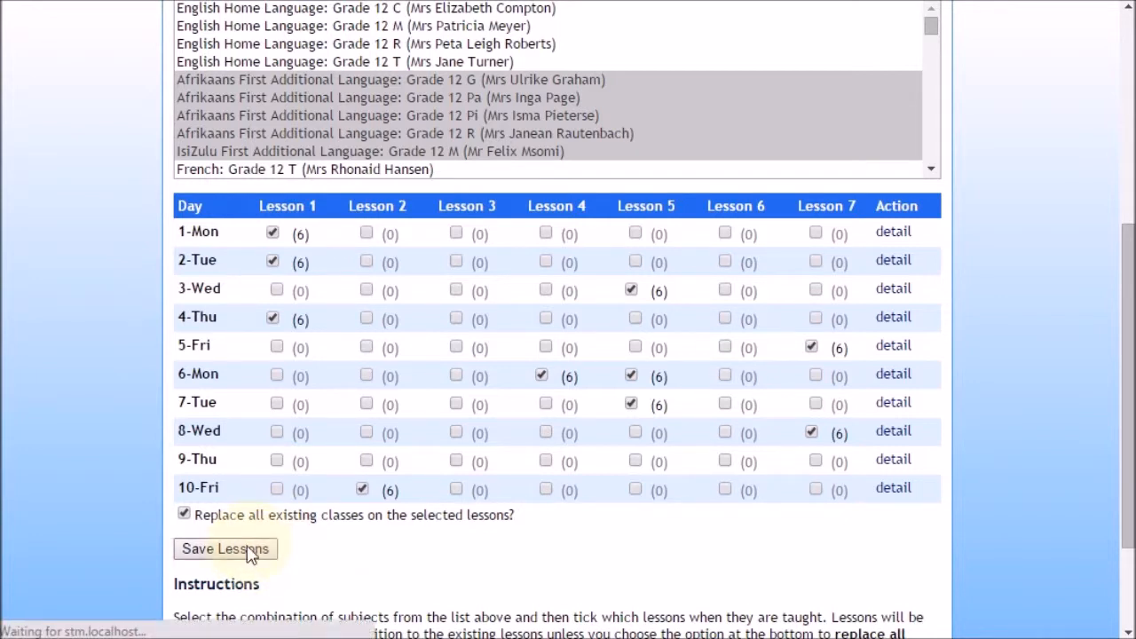
Examine the classes and matching lessons assigned to 5-Fri Lesson 3, and return to the timetable's grade overview.
{"action": "scroll", "coordinate": [89, 492], "scroll_direction": "down", "scroll_amount": 4}
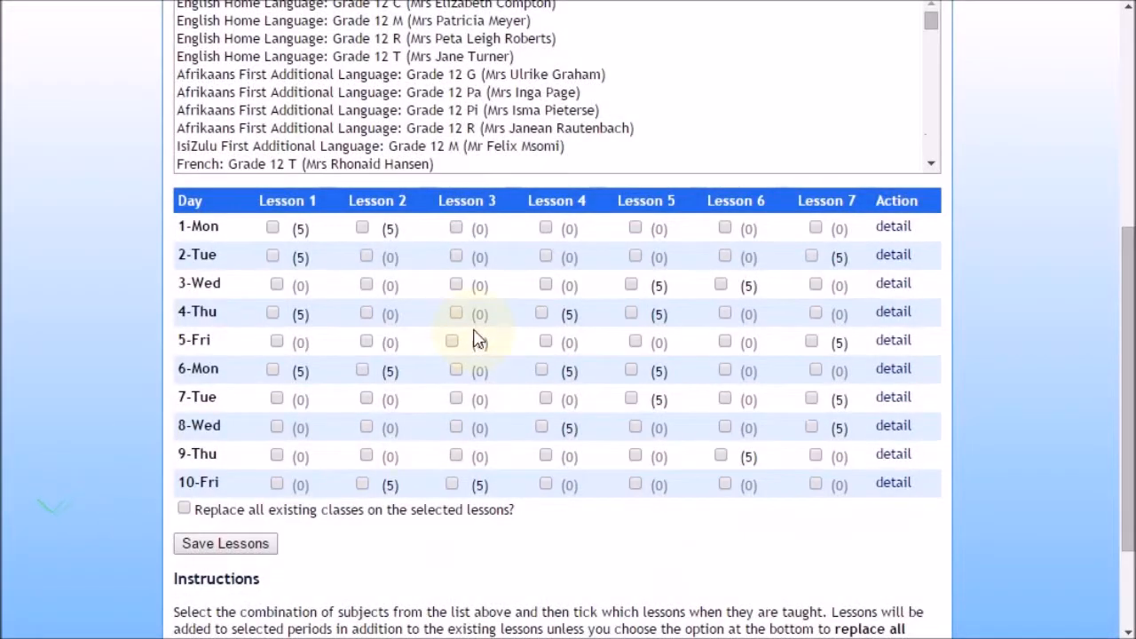
{"action": "left_click", "coordinate": [476, 340]}
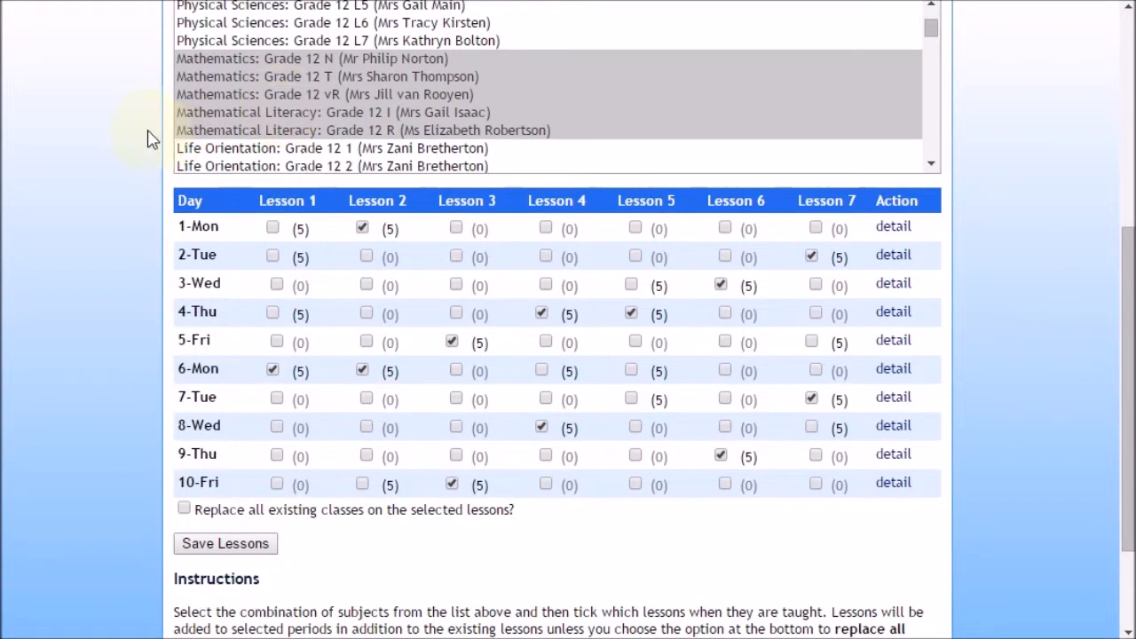
{"action": "scroll", "coordinate": [147, 138], "scroll_direction": "up", "scroll_amount": 5}
{"action": "left_click", "coordinate": [254, 300]}
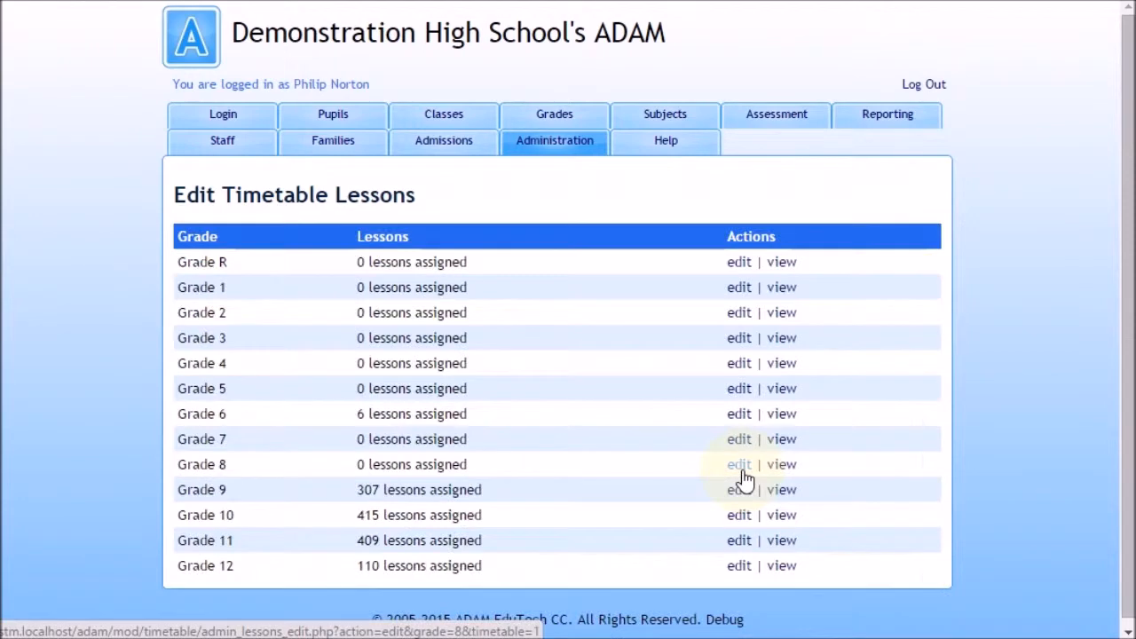
Open Grade 8's lessons for editing and select its five English Home Language classes.
{"action": "left_click", "coordinate": [740, 465]}
{"action": "left_click", "coordinate": [304, 429]}
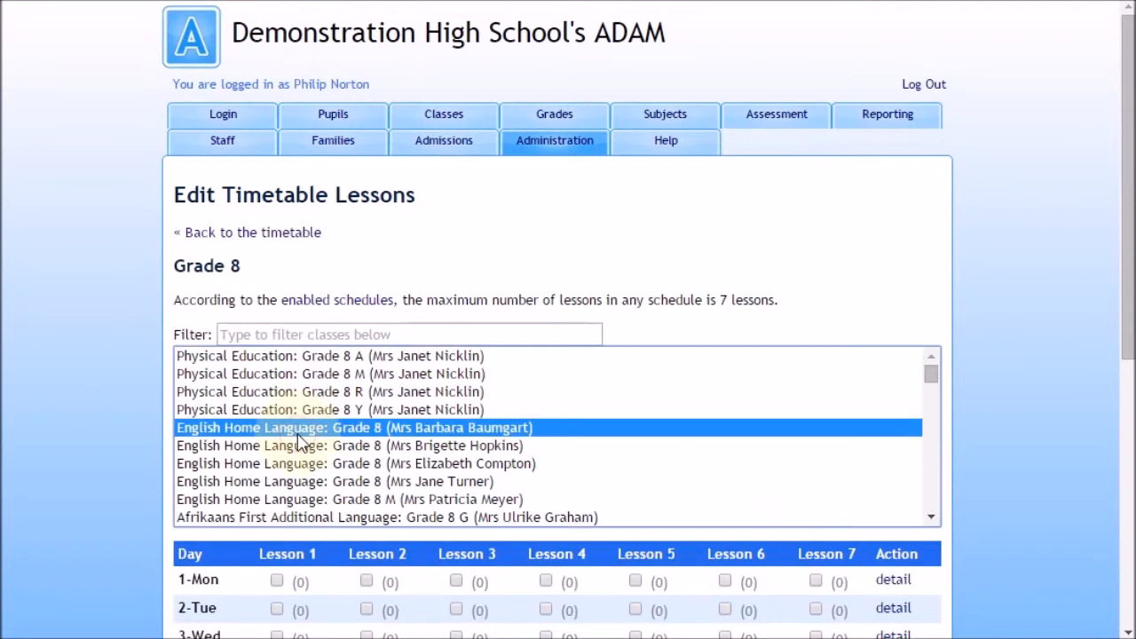
{"action": "left_click", "coordinate": [297, 499], "text": "shift"}
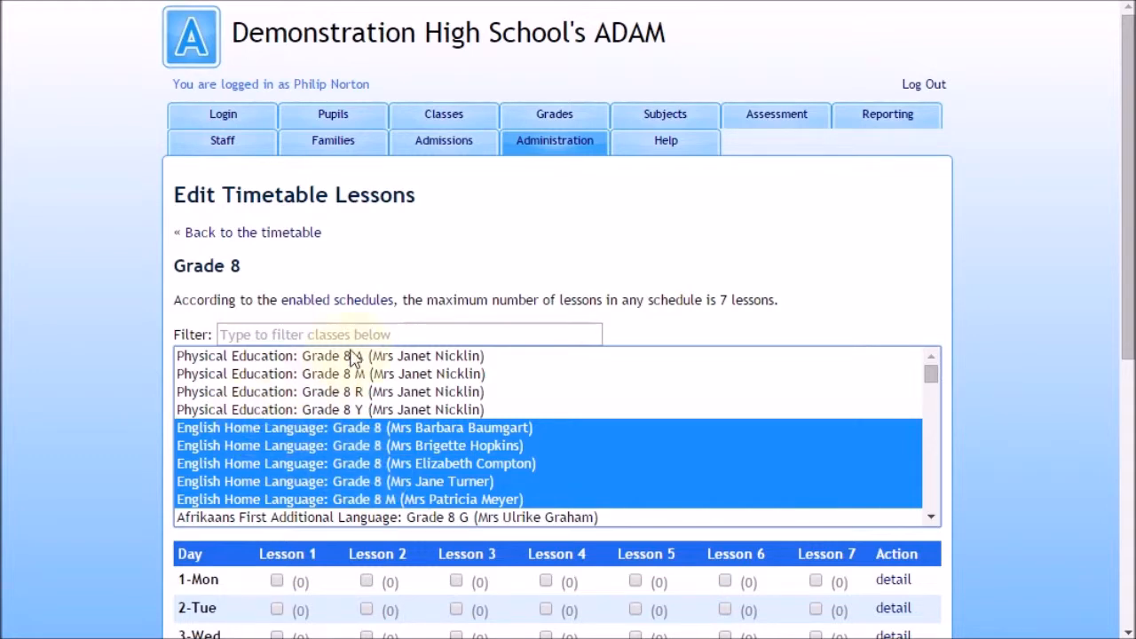
Assign only Geography: Grade 8 A to 1-Mon Lesson 6, 4-Thu Lesson 7 and 7-Tue Lesson 5, and save the lessons.
{"action": "scroll", "coordinate": [287, 408], "scroll_direction": "down", "scroll_amount": 2}
{"action": "scroll", "coordinate": [288, 407], "scroll_direction": "down", "scroll_amount": 3}
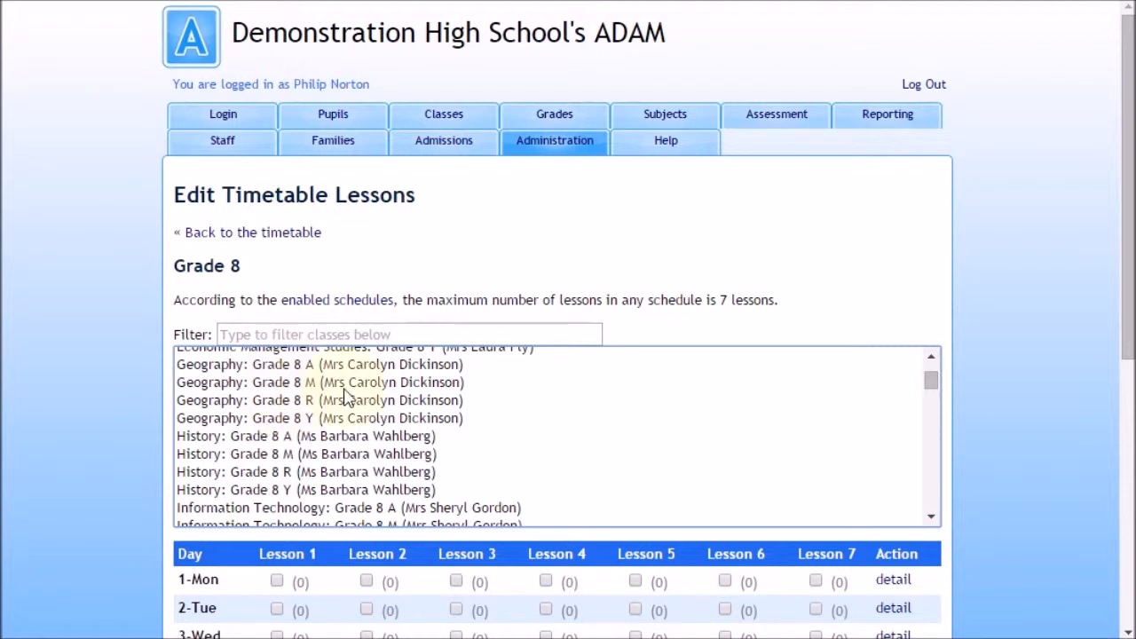
{"action": "left_click", "coordinate": [294, 369]}
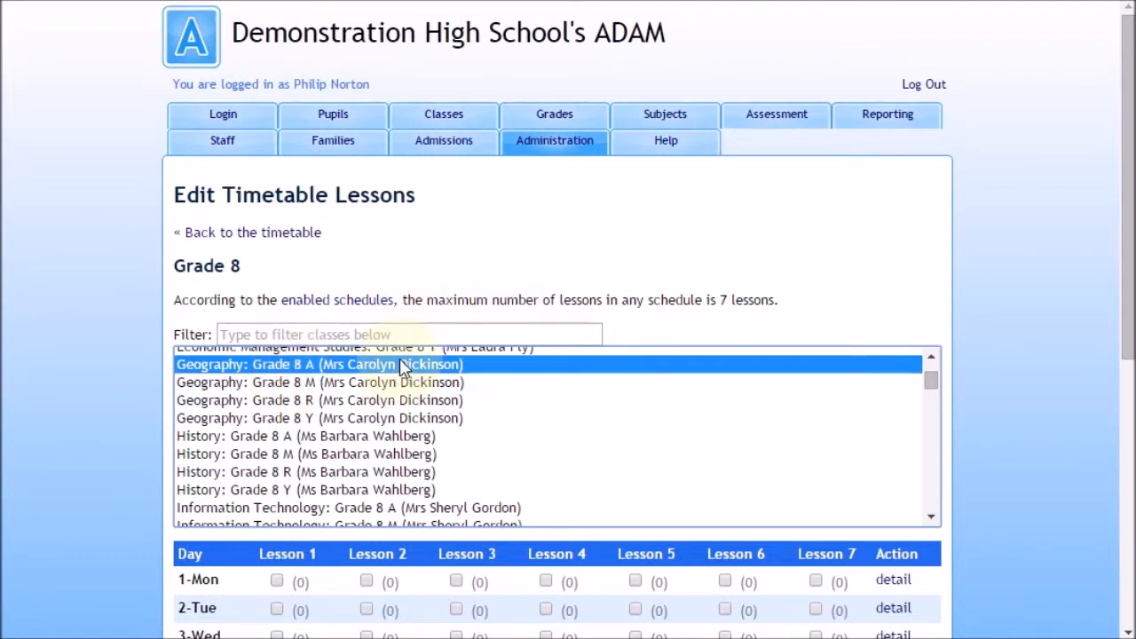
{"action": "left_click", "coordinate": [724, 579]}
{"action": "scroll", "coordinate": [726, 581], "scroll_direction": "down", "scroll_amount": 2}
{"action": "left_click", "coordinate": [816, 561]}
{"action": "scroll", "coordinate": [569, 541], "scroll_direction": "down", "scroll_amount": 2}
{"action": "left_click", "coordinate": [634, 539]}
{"action": "scroll", "coordinate": [637, 543], "scroll_direction": "down", "scroll_amount": 2}
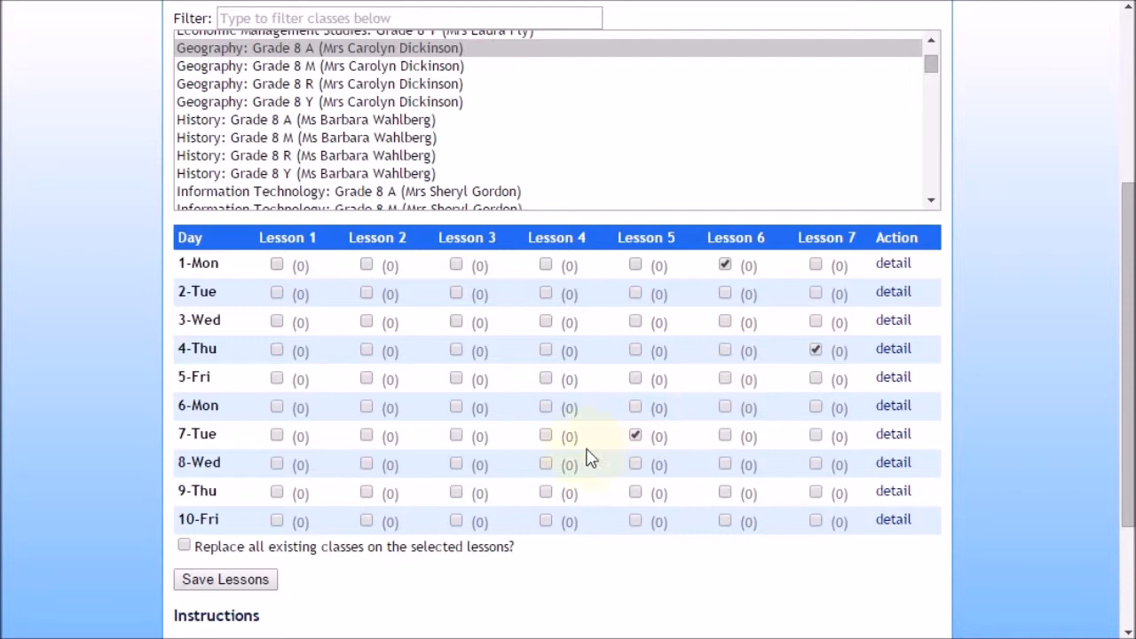
{"action": "left_click", "coordinate": [221, 586]}
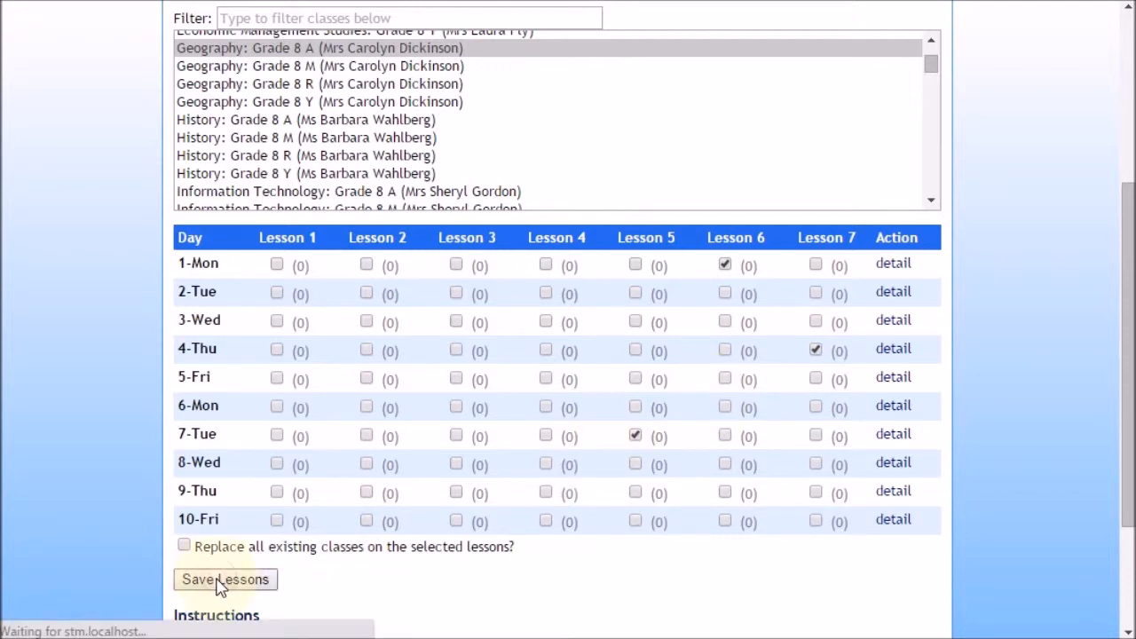
Filter Grade 8's class list by "ec" and select Economic Management Studies: Grade 8 A.
{"action": "scroll", "coordinate": [1004, 464], "scroll_direction": "down", "scroll_amount": 5}
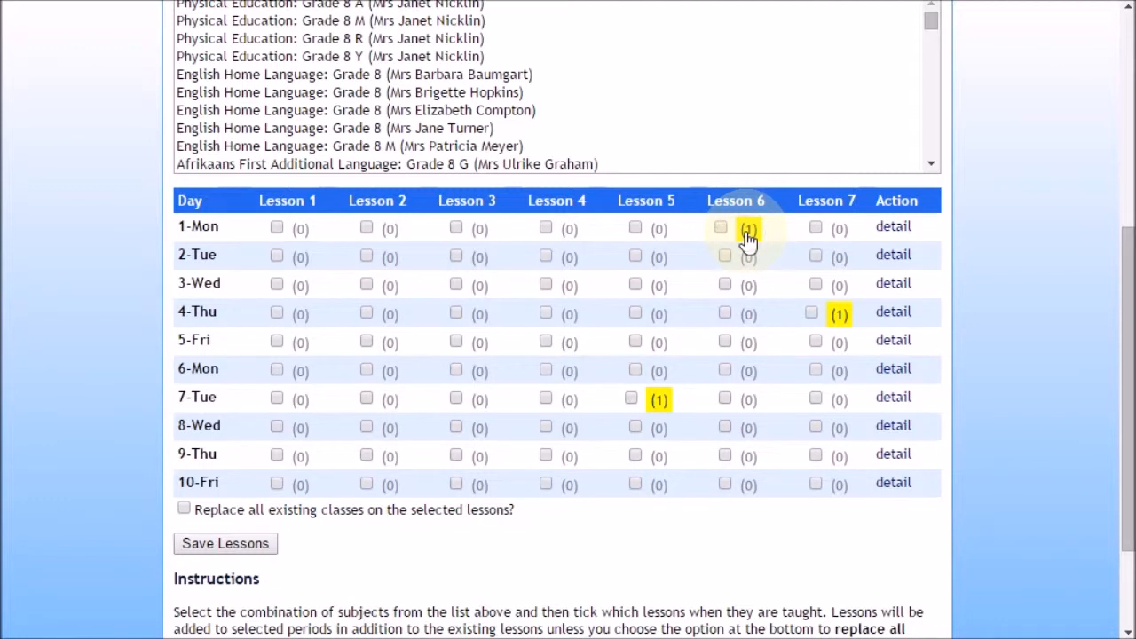
{"action": "left_click", "coordinate": [424, 75]}
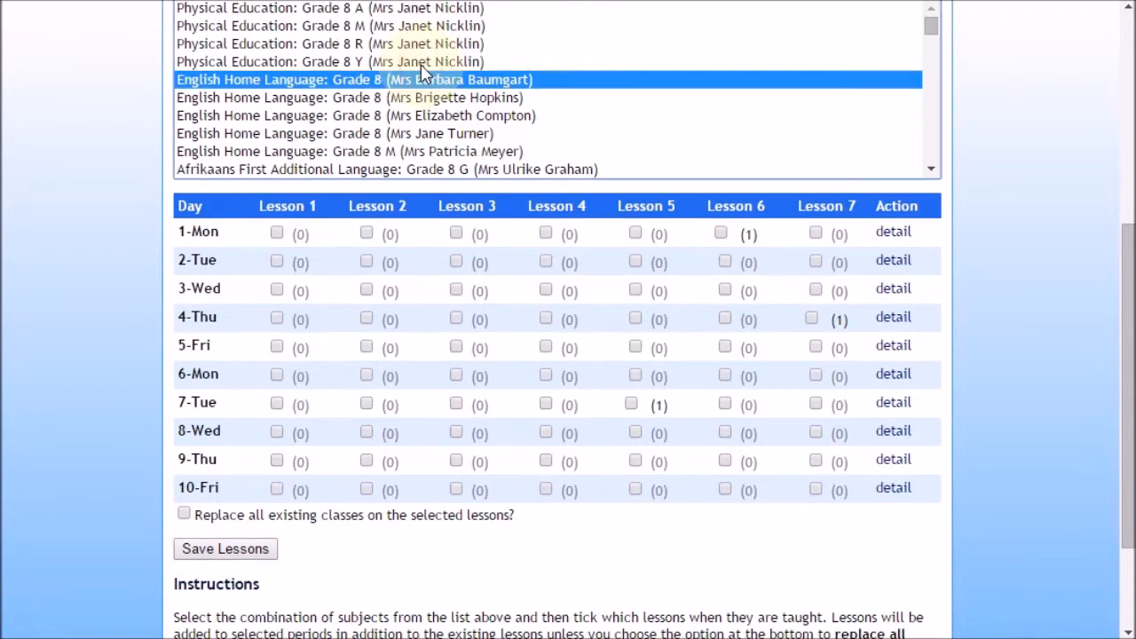
{"action": "left_click", "coordinate": [421, 60], "text": "ctrl"}
{"action": "scroll", "coordinate": [421, 64], "scroll_direction": "up", "scroll_amount": 1}
{"action": "left_click", "coordinate": [405, 83]}
{"action": "type", "text": "ec"}
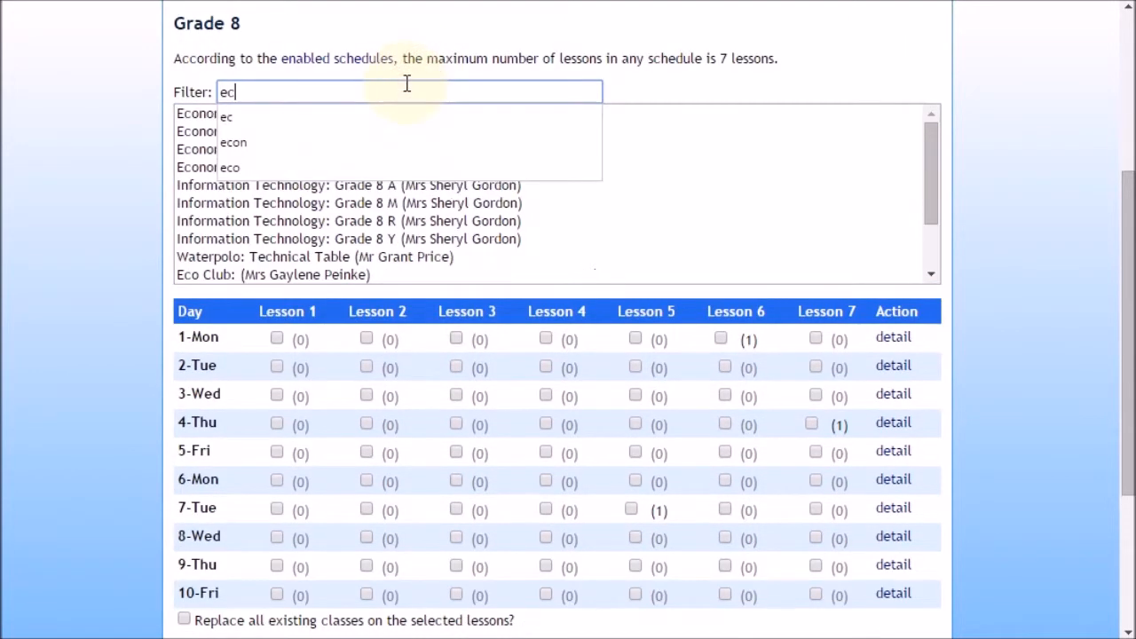
{"action": "left_click", "coordinate": [190, 90]}
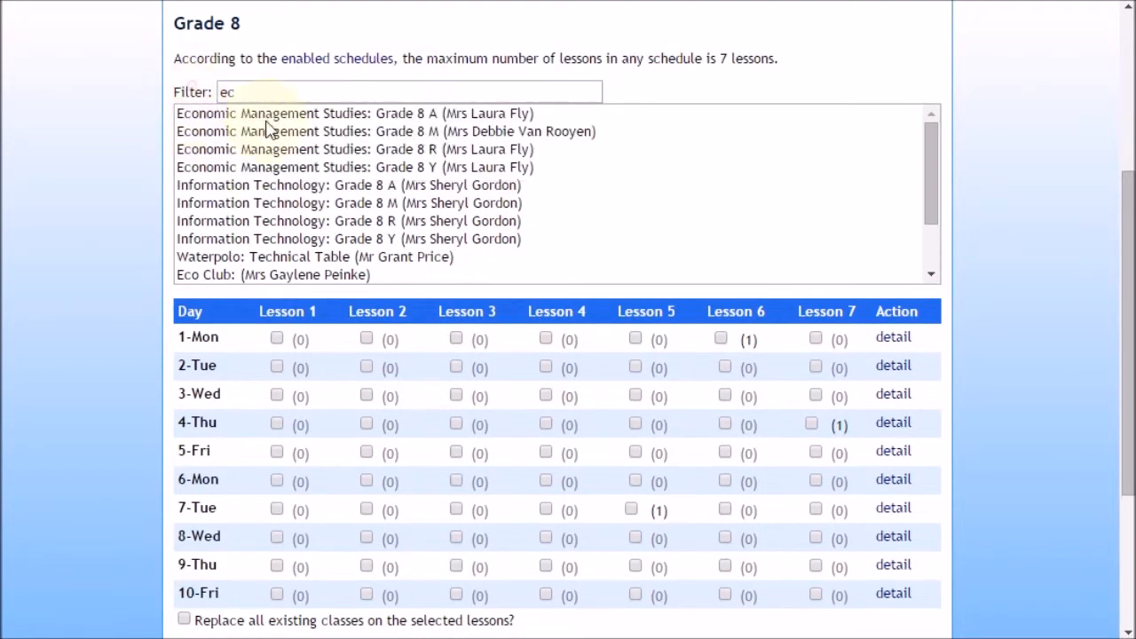
{"action": "left_click", "coordinate": [409, 120]}
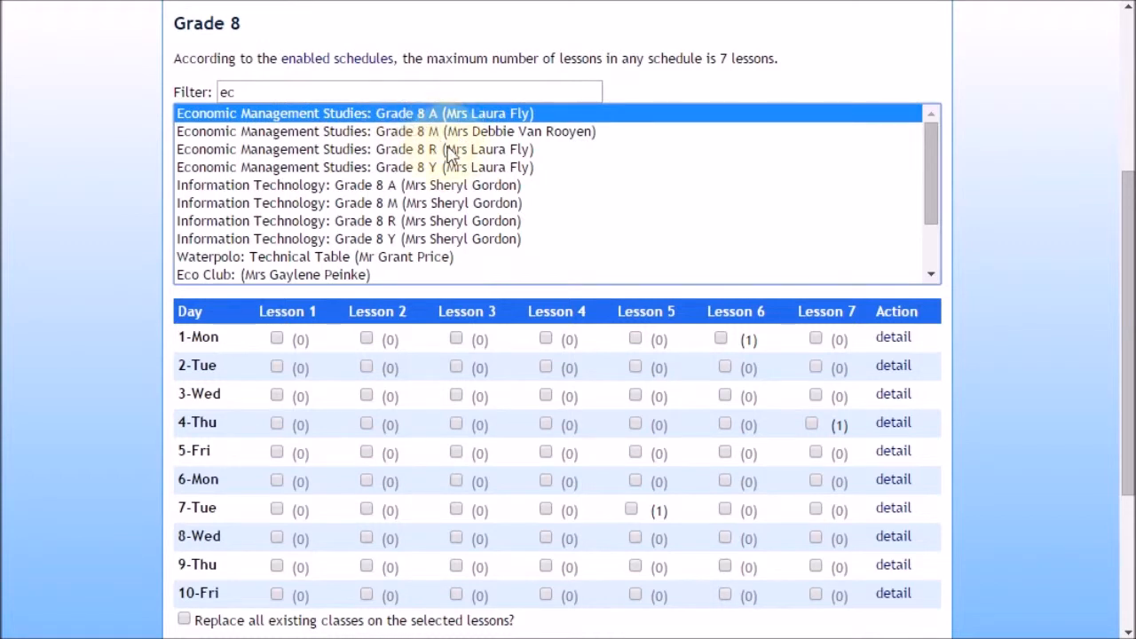
Add the selected Economic Management Studies class to 1-Mon Lesson 6, 4-Thu Lesson 5 and 8-Wed Lesson 7, and save the lessons.
{"action": "left_click", "coordinate": [721, 339]}
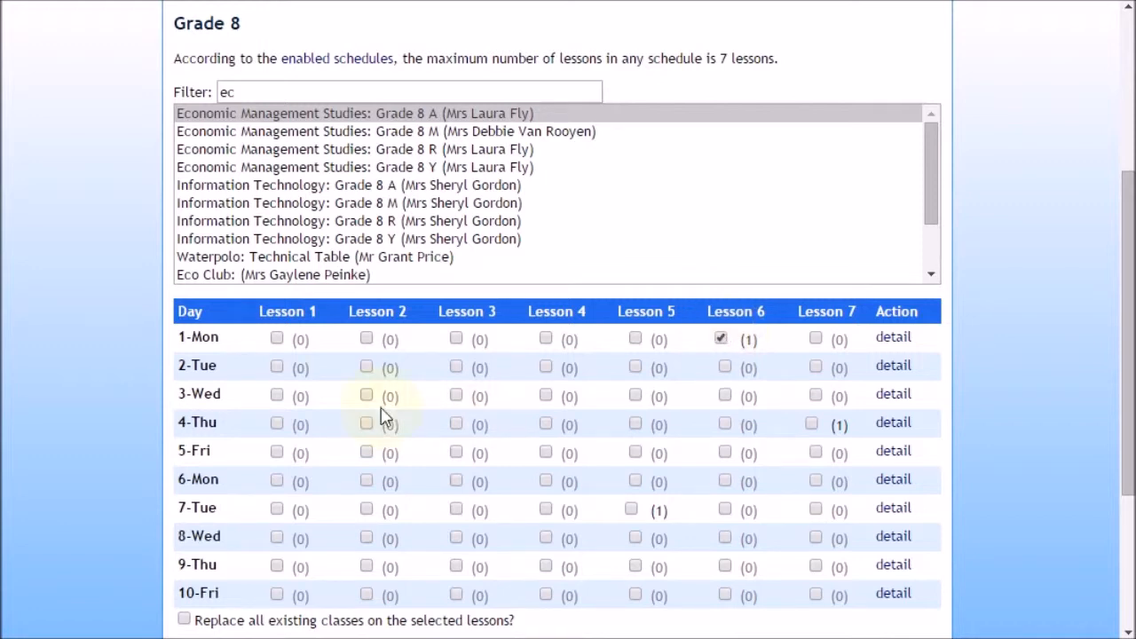
{"action": "left_click", "coordinate": [635, 424]}
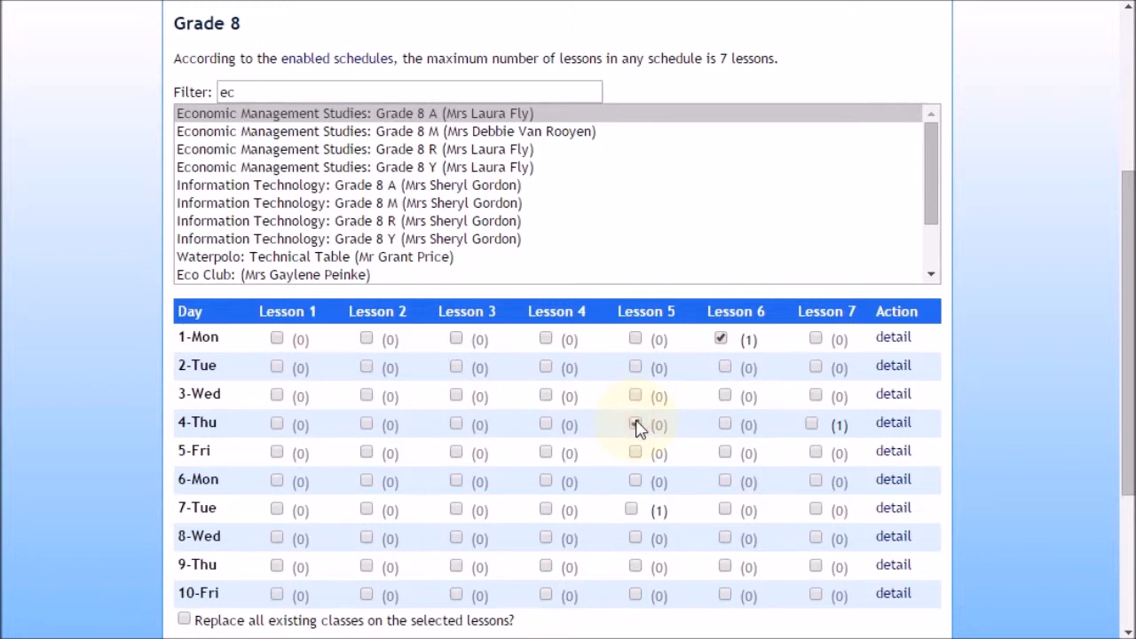
{"action": "left_click", "coordinate": [816, 538]}
{"action": "scroll", "coordinate": [368, 626], "scroll_direction": "down", "scroll_amount": 1}
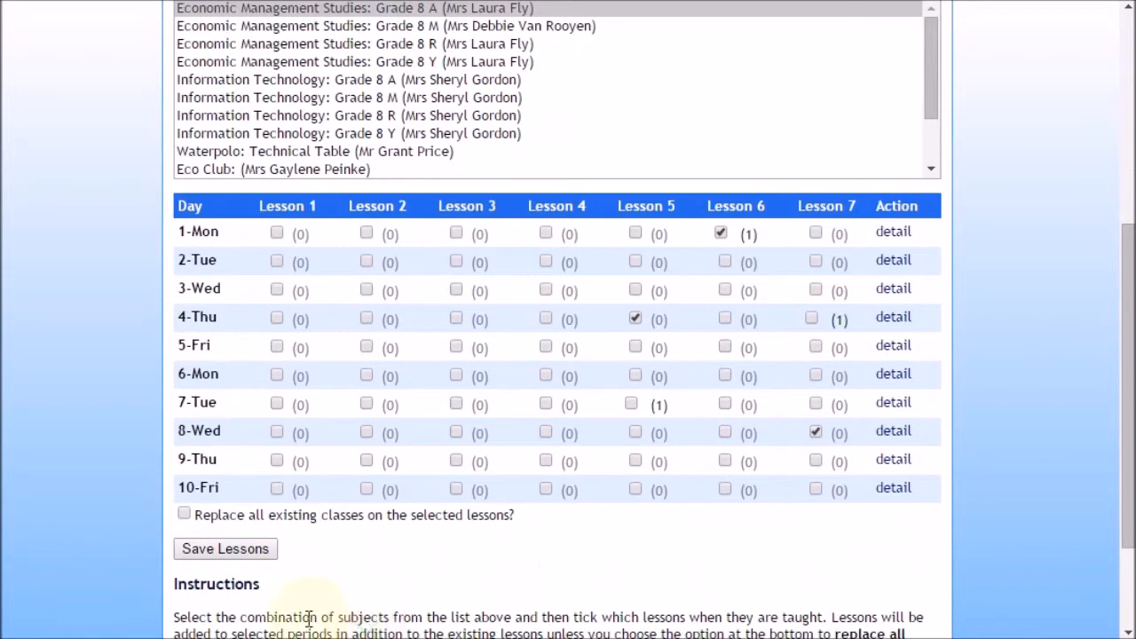
{"action": "left_click", "coordinate": [720, 231]}
{"action": "left_click", "coordinate": [721, 231]}
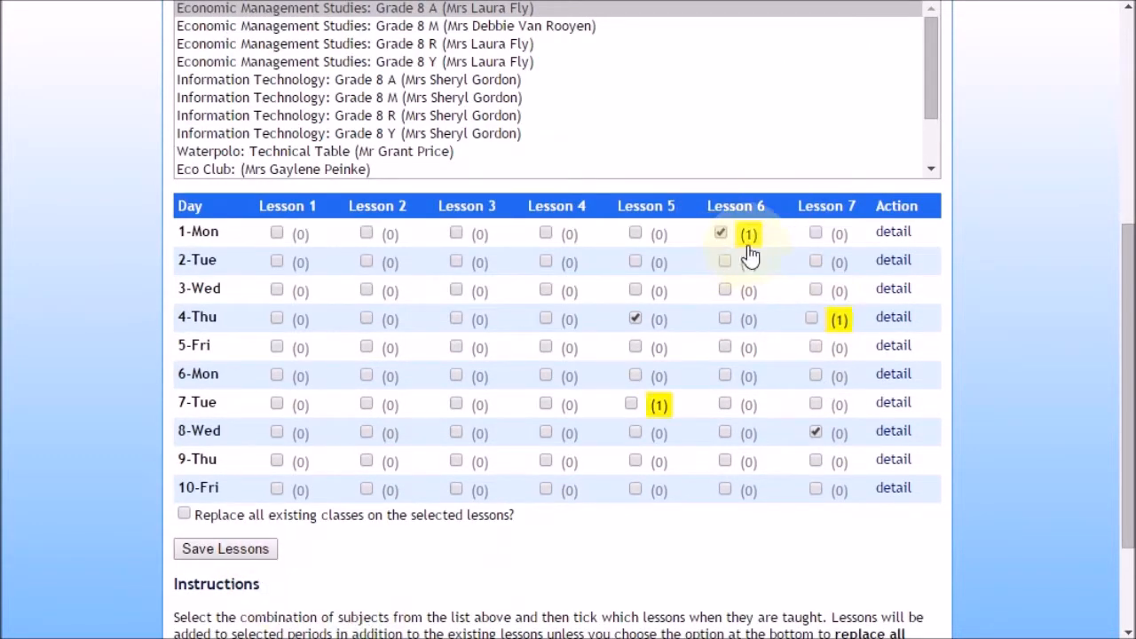
{"action": "left_click", "coordinate": [243, 556]}
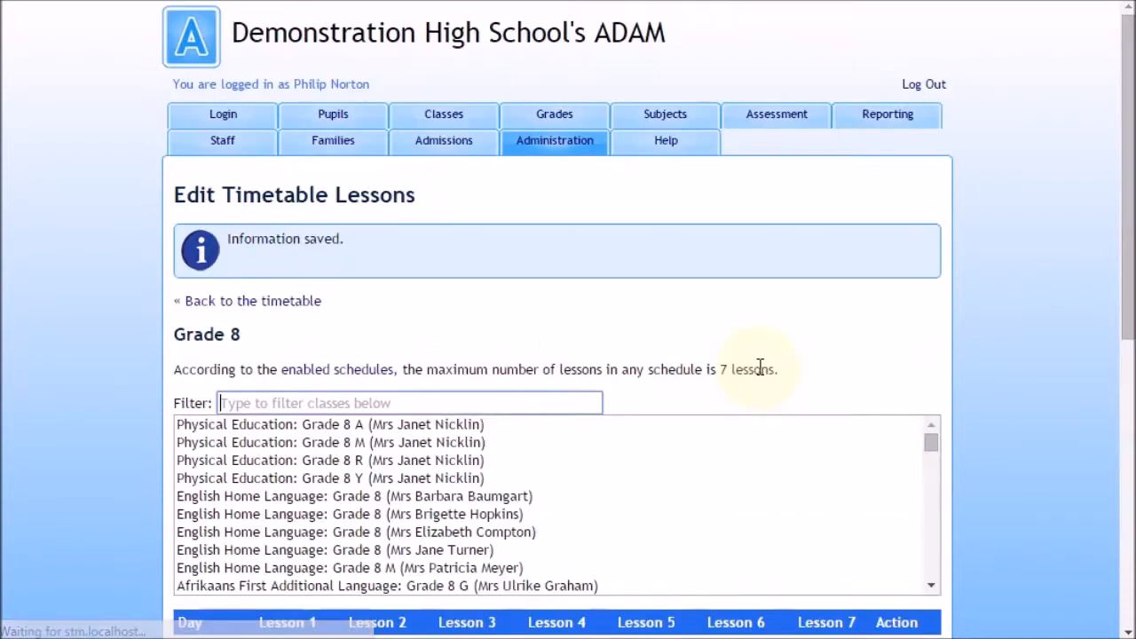
Return to the timetable's grade overview and open Grade 10's lessons for editing.
{"action": "scroll", "coordinate": [861, 405], "scroll_direction": "down", "scroll_amount": 3}
{"action": "scroll", "coordinate": [1026, 444], "scroll_direction": "down", "scroll_amount": 1}
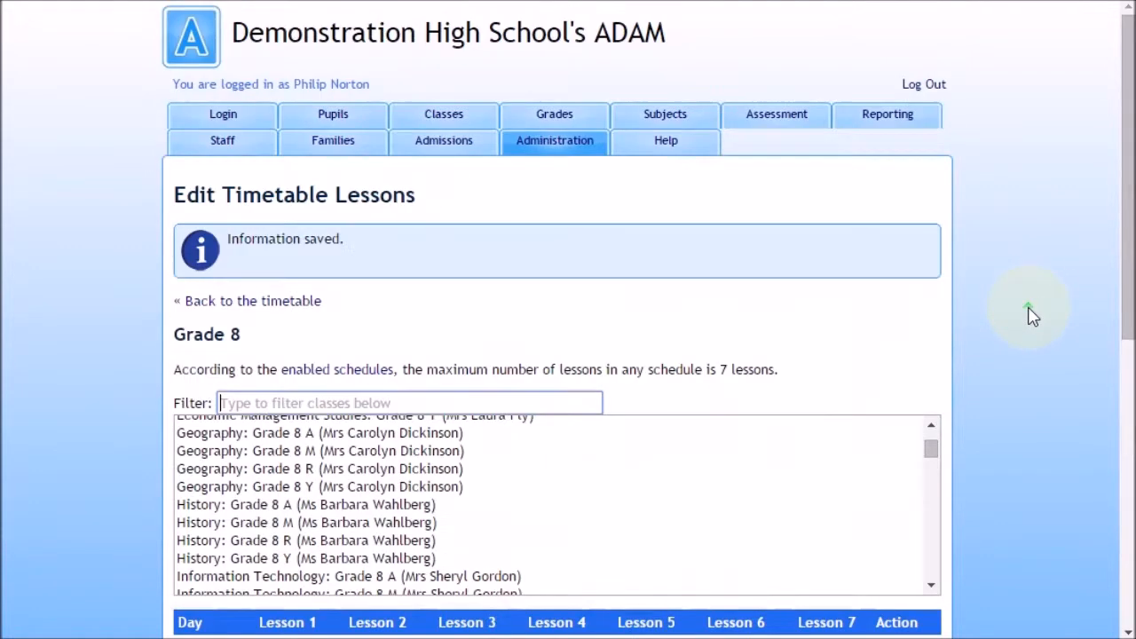
{"action": "left_click", "coordinate": [248, 302]}
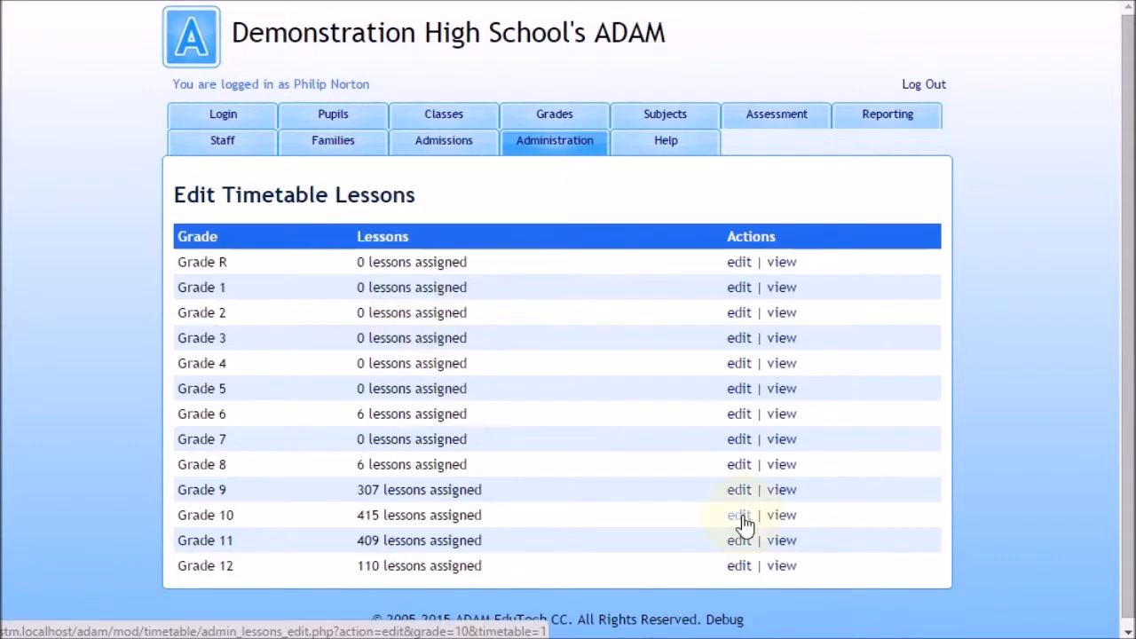
{"action": "left_click", "coordinate": [742, 523]}
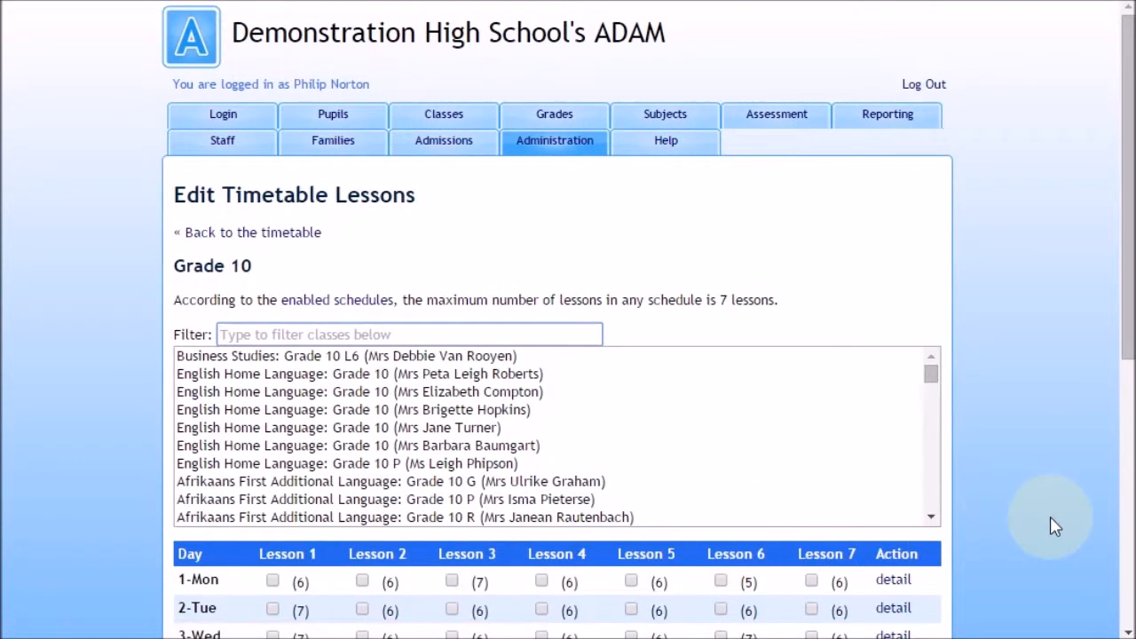
Open the 1-Mon detail for Grade 10 and examine the classes assigned to Lessons 1 through 7.
{"action": "scroll", "coordinate": [1042, 523], "scroll_direction": "down", "scroll_amount": 4}
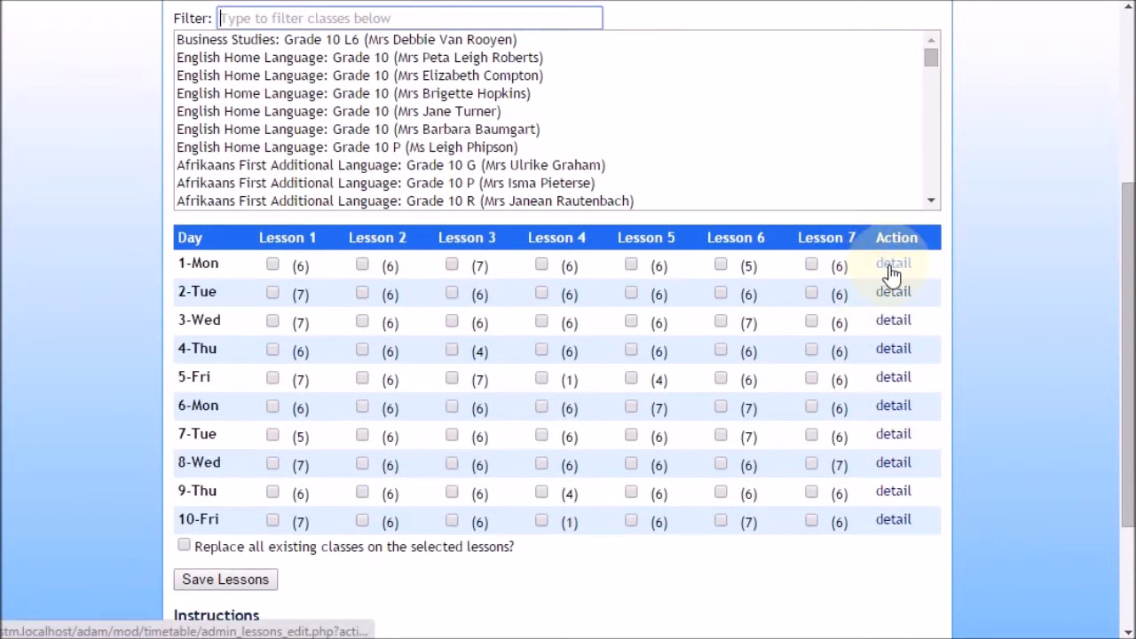
{"action": "left_click", "coordinate": [891, 267]}
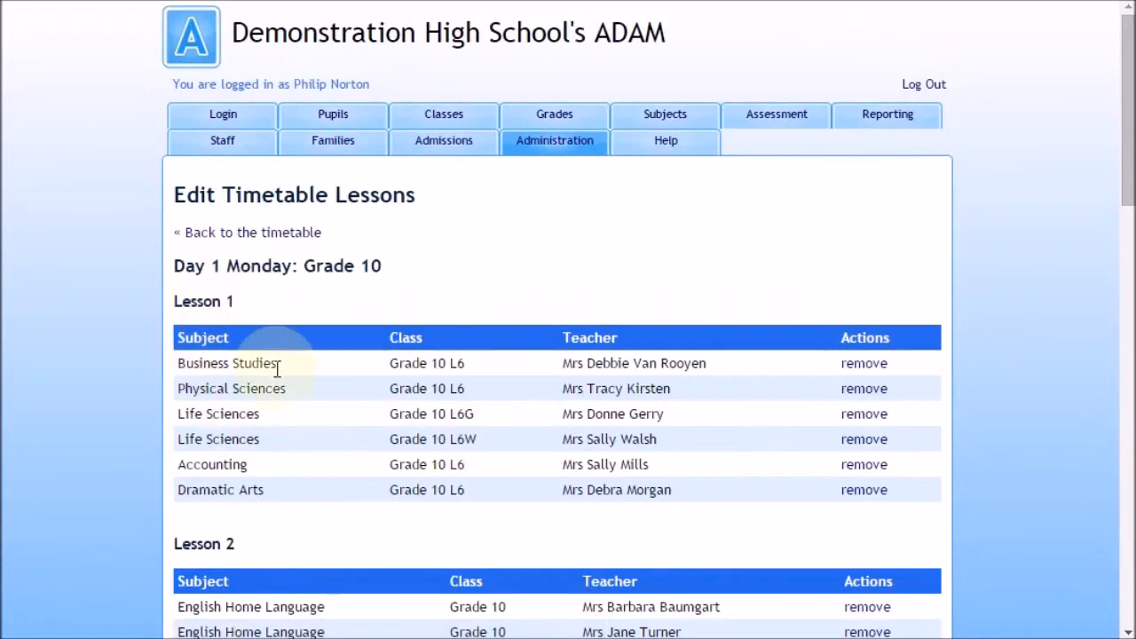
{"action": "scroll", "coordinate": [435, 464], "scroll_direction": "down", "scroll_amount": 4}
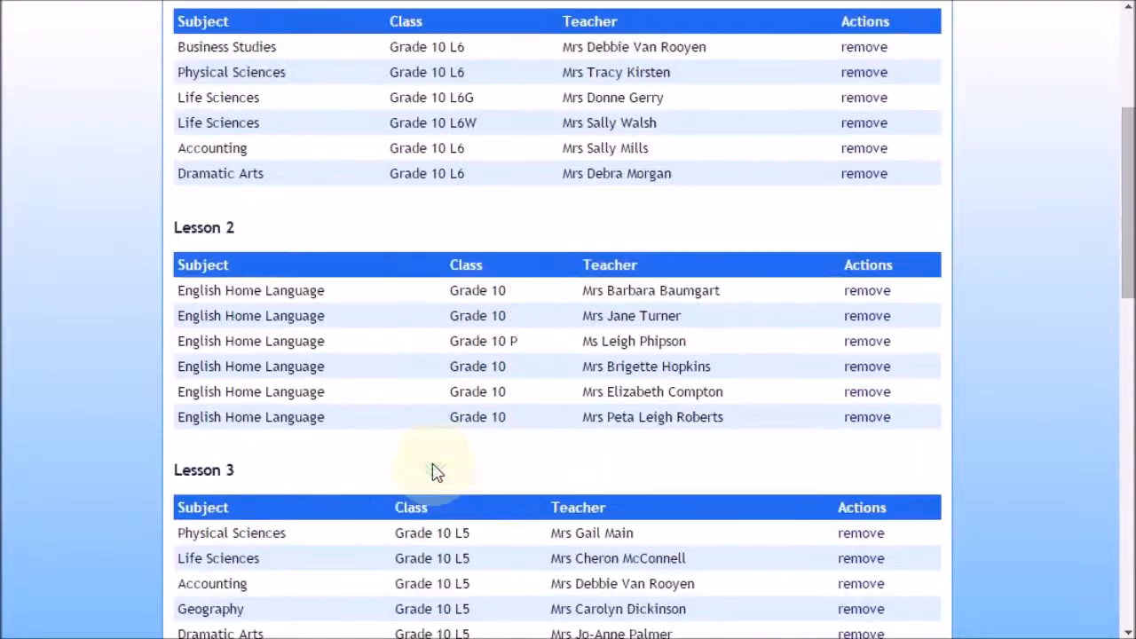
{"action": "scroll", "coordinate": [436, 471], "scroll_direction": "up", "scroll_amount": 4}
{"action": "scroll", "coordinate": [489, 461], "scroll_direction": "down", "scroll_amount": 8}
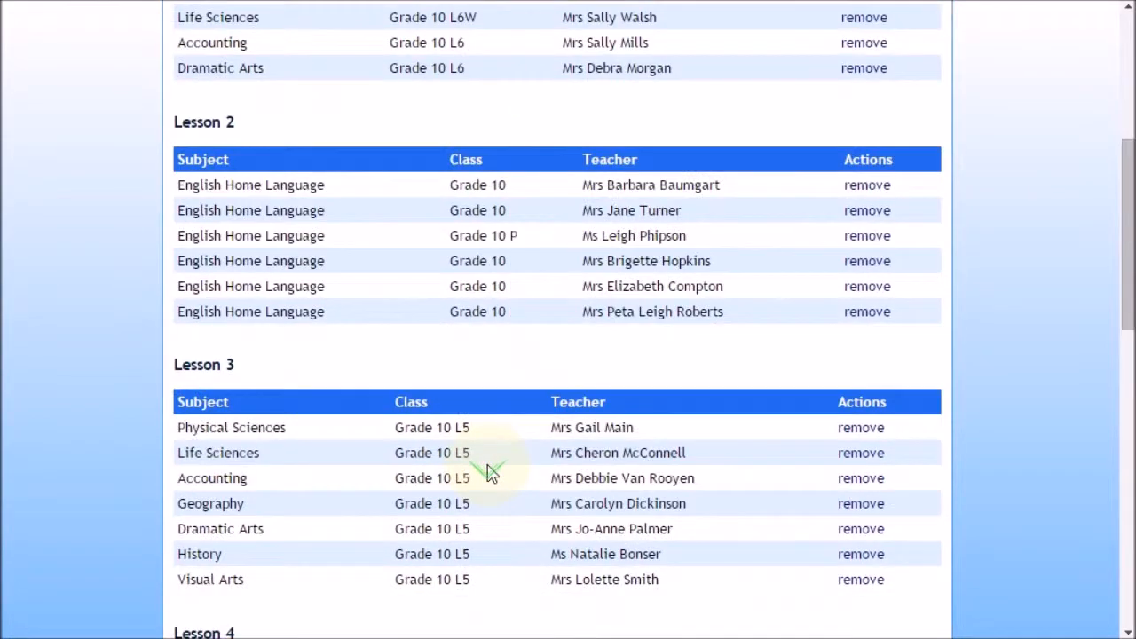
{"action": "scroll", "coordinate": [489, 473], "scroll_direction": "down", "scroll_amount": 8}
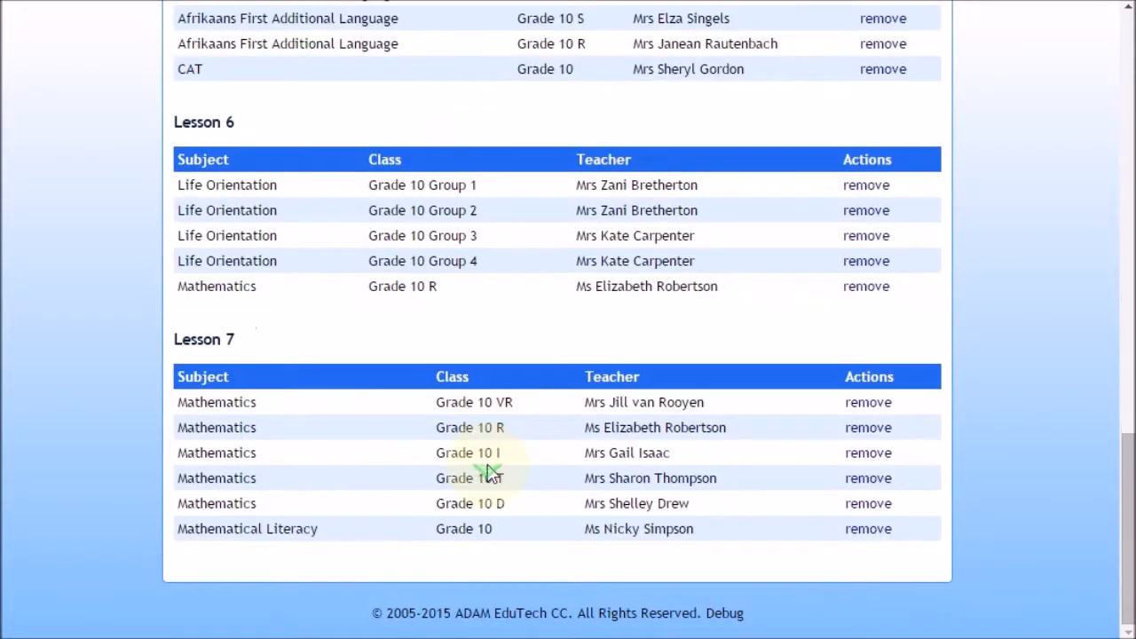